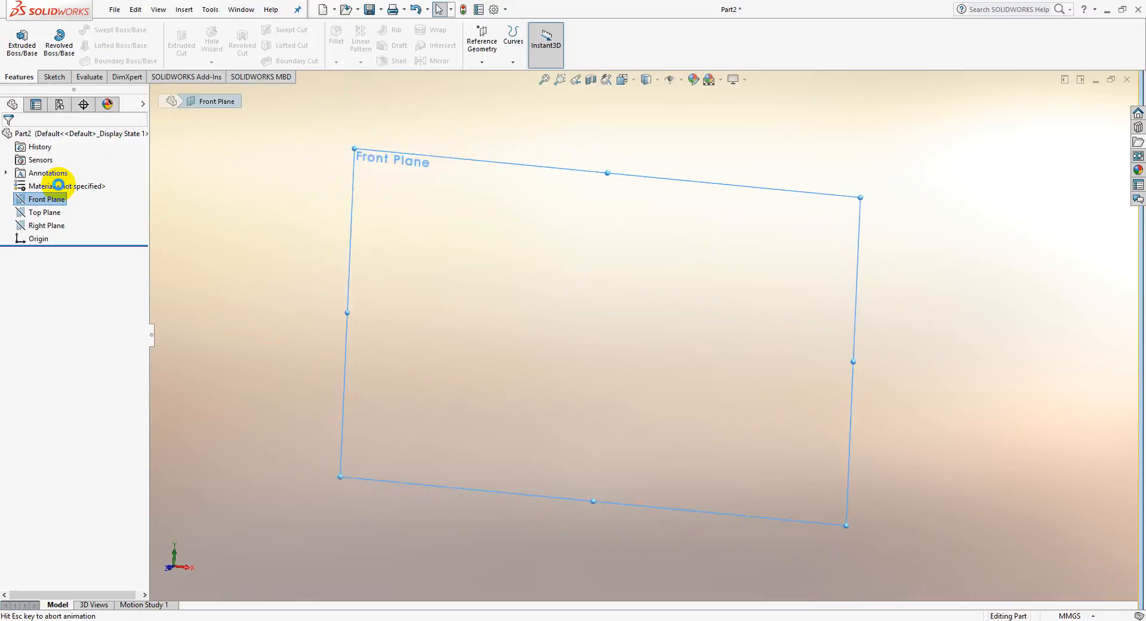
Step: Sketch a center rectangle about 62 by 42 mm on the Front Plane, centred on the origin
scroll(681, 336, down, 1)
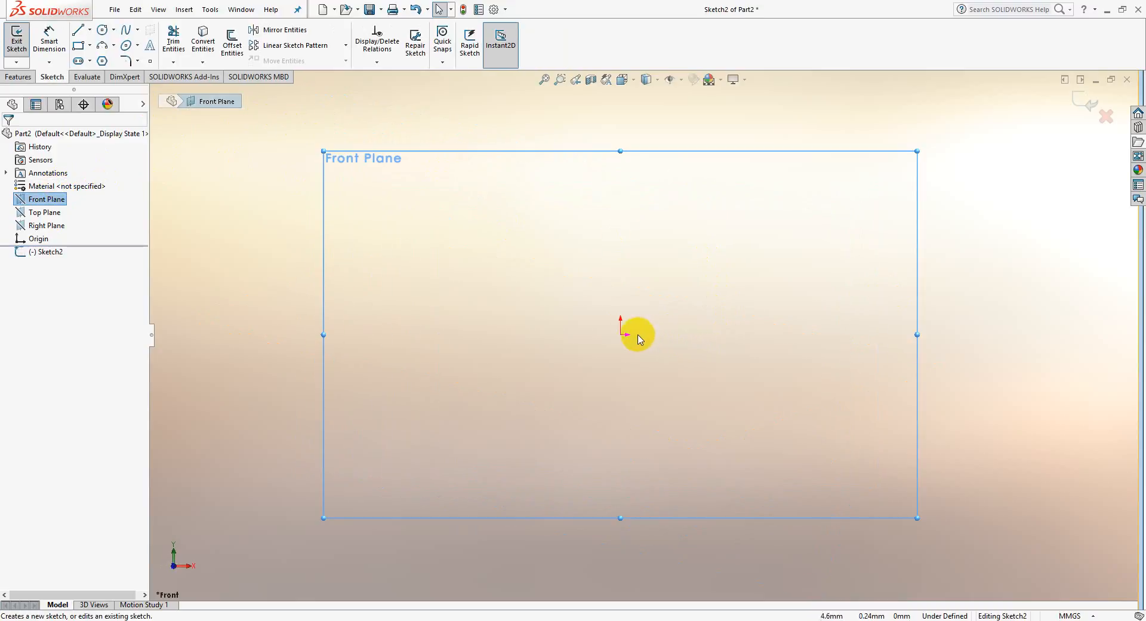
click(91, 45)
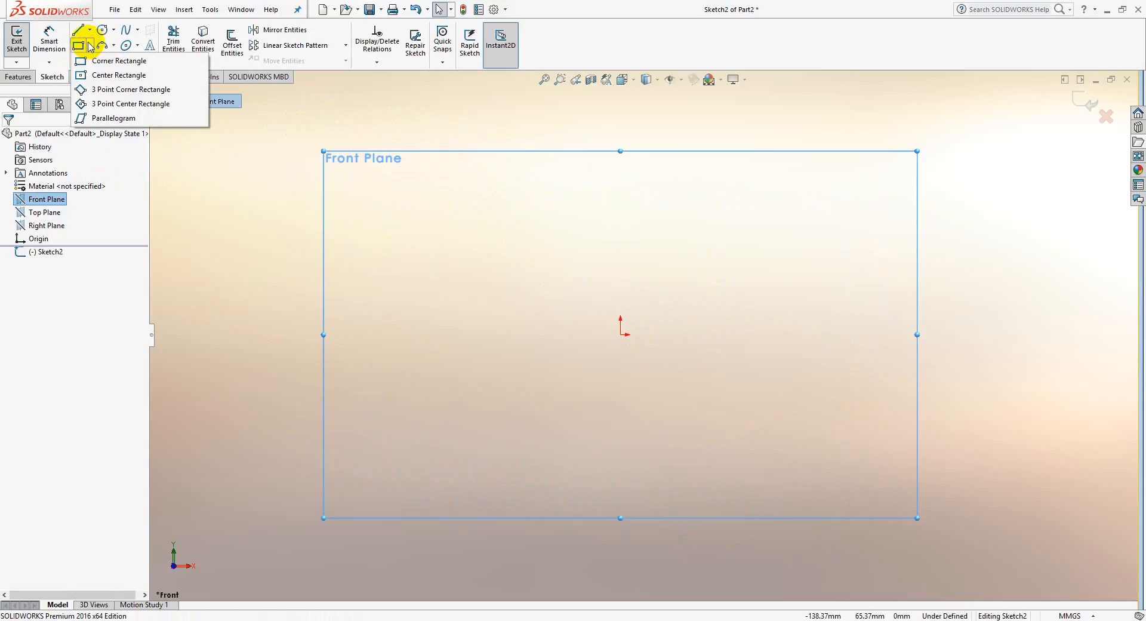
click(95, 74)
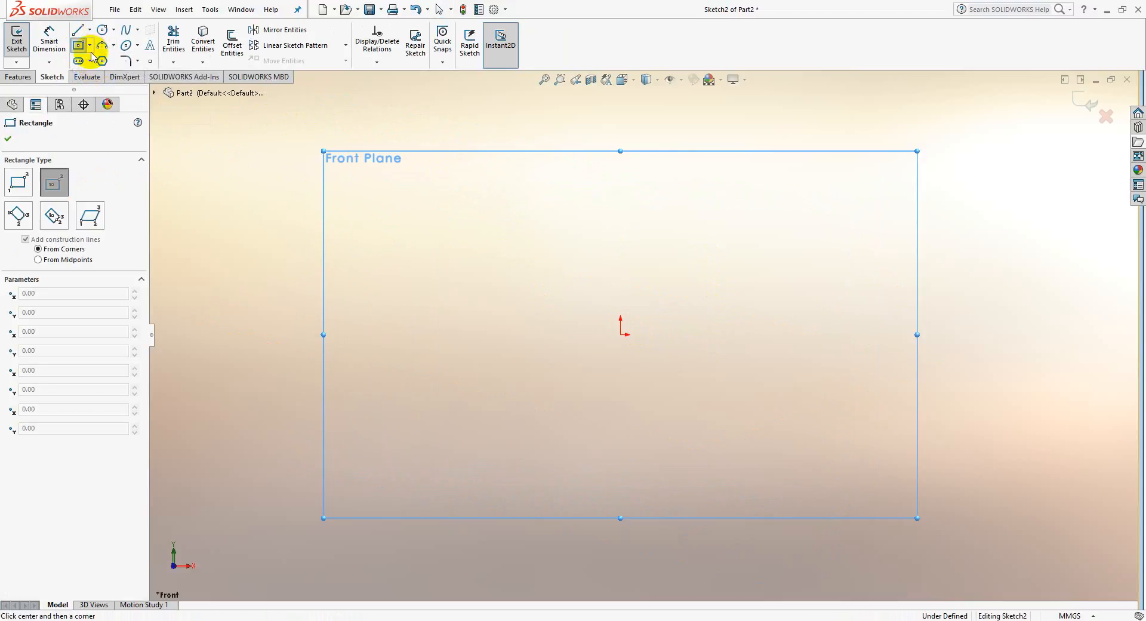
click(620, 334)
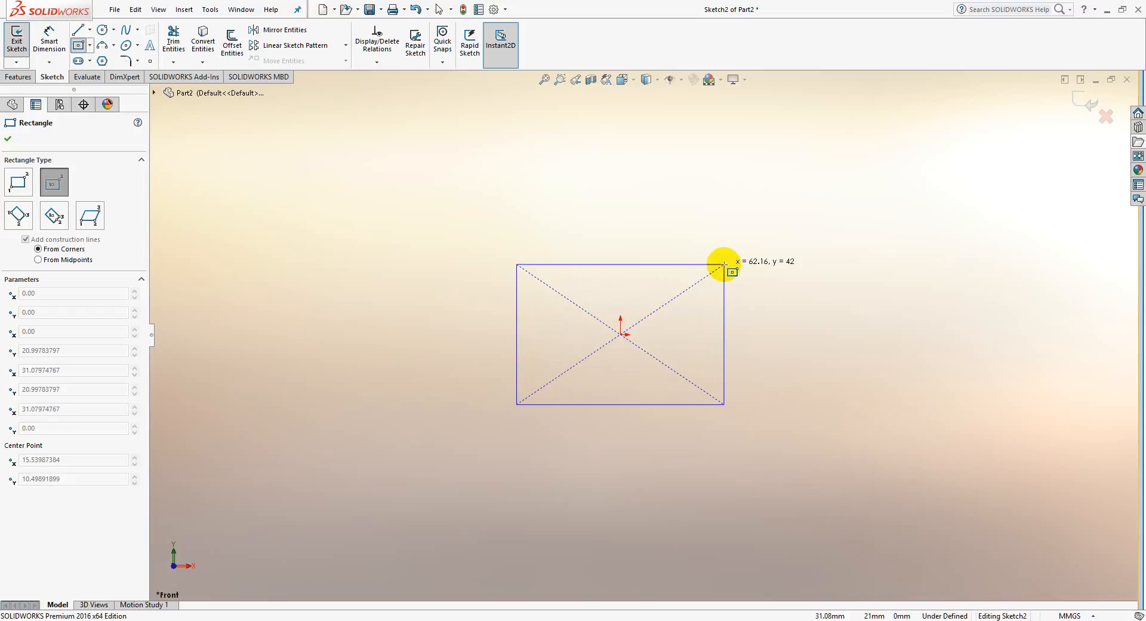
click(724, 263)
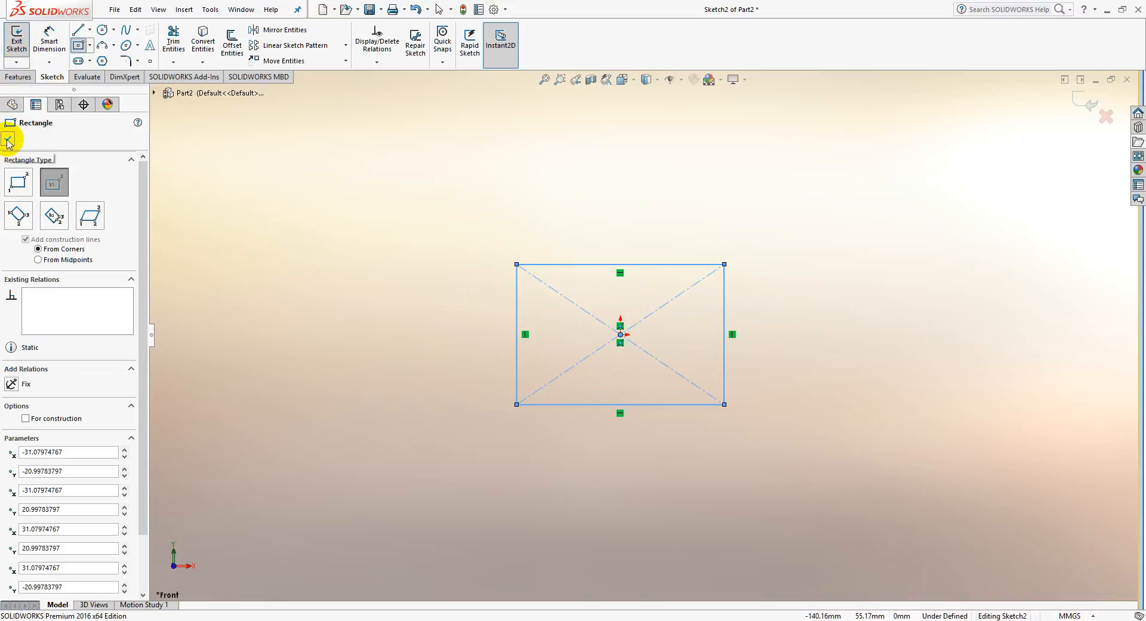
Step: Dimension the rectangle to 60 mm wide and 40 mm high
click(51, 36)
click(650, 263)
click(625, 230)
text(60)
key(Return)
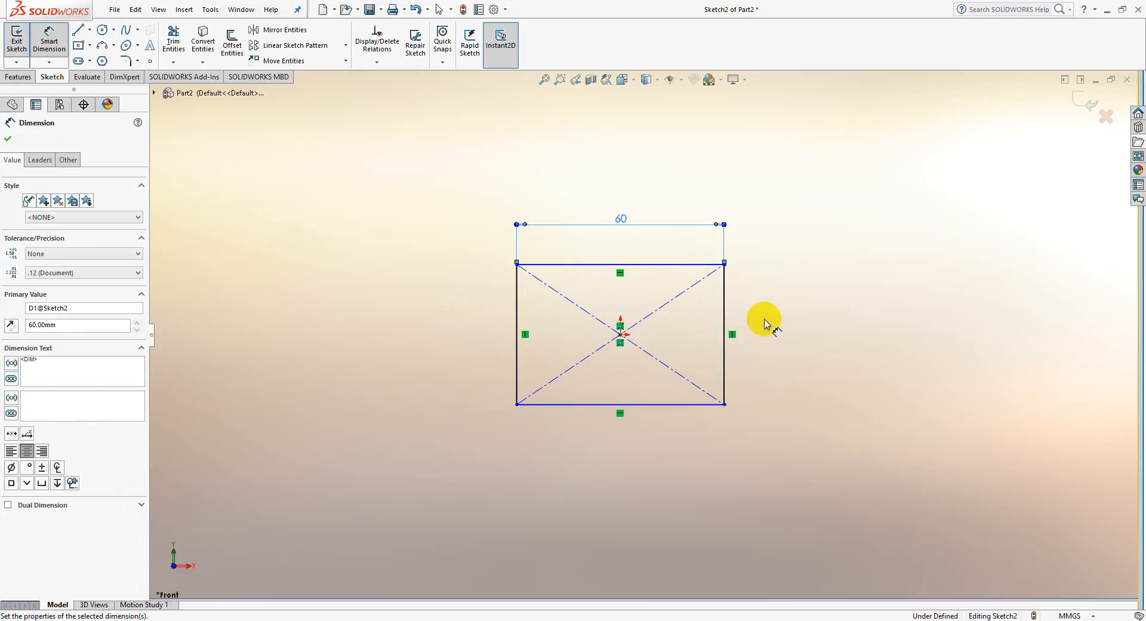
click(724, 288)
click(799, 345)
text(40)
key(Return)
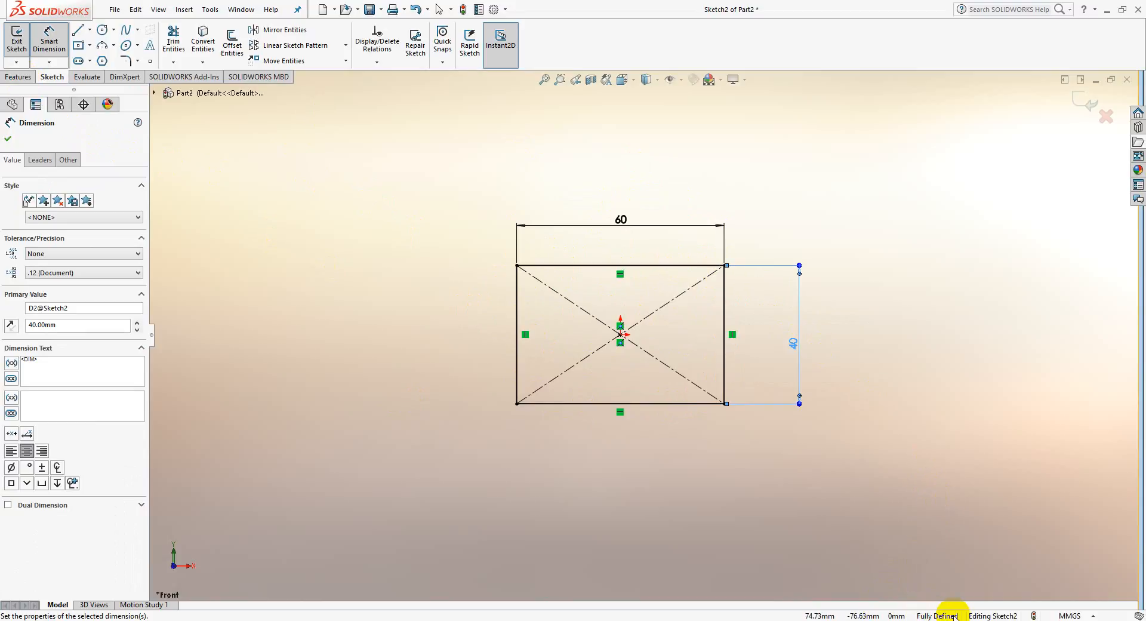
Step: Set up a Blind boss extrusion of the rectangle with a depth of 50 mm
click(18, 77)
click(24, 40)
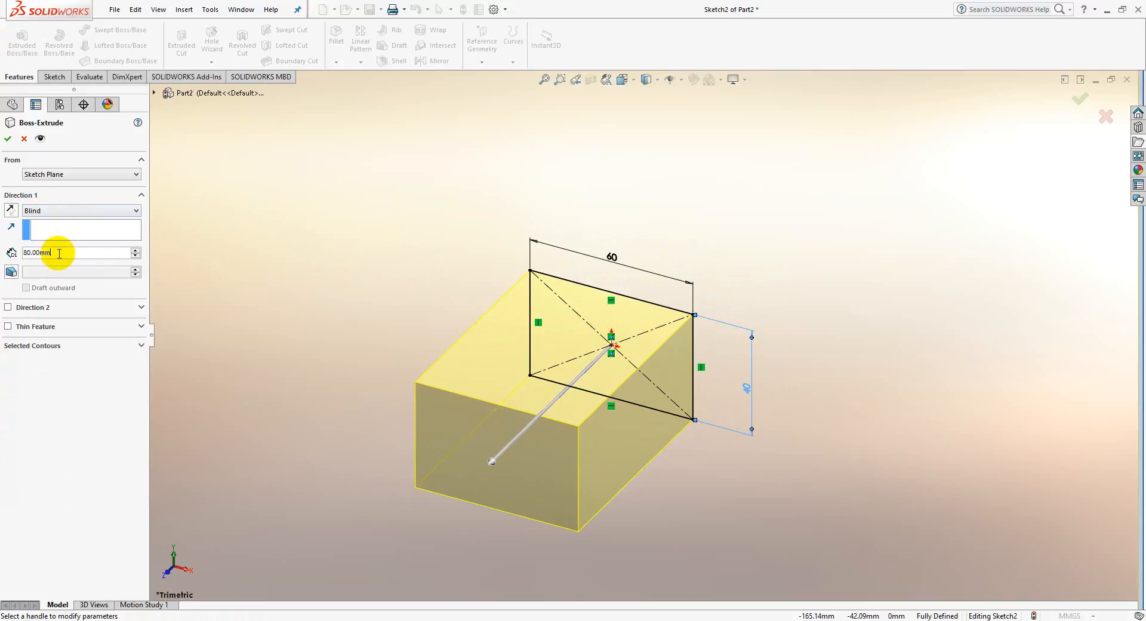
drag(59, 254, 2, 259)
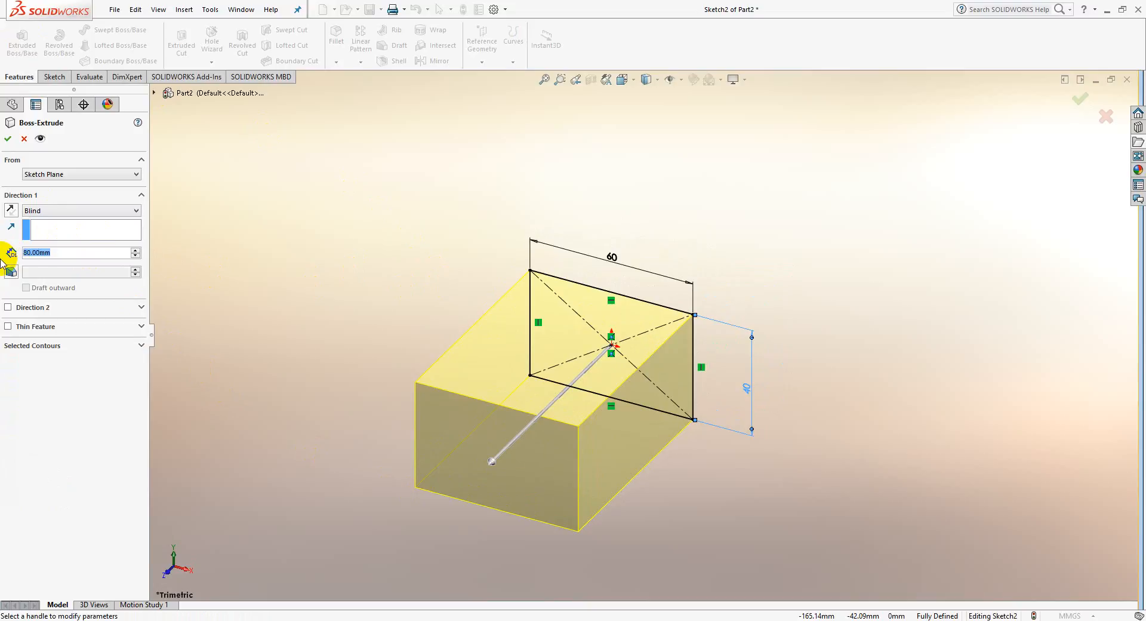
text(50)
key(Return)
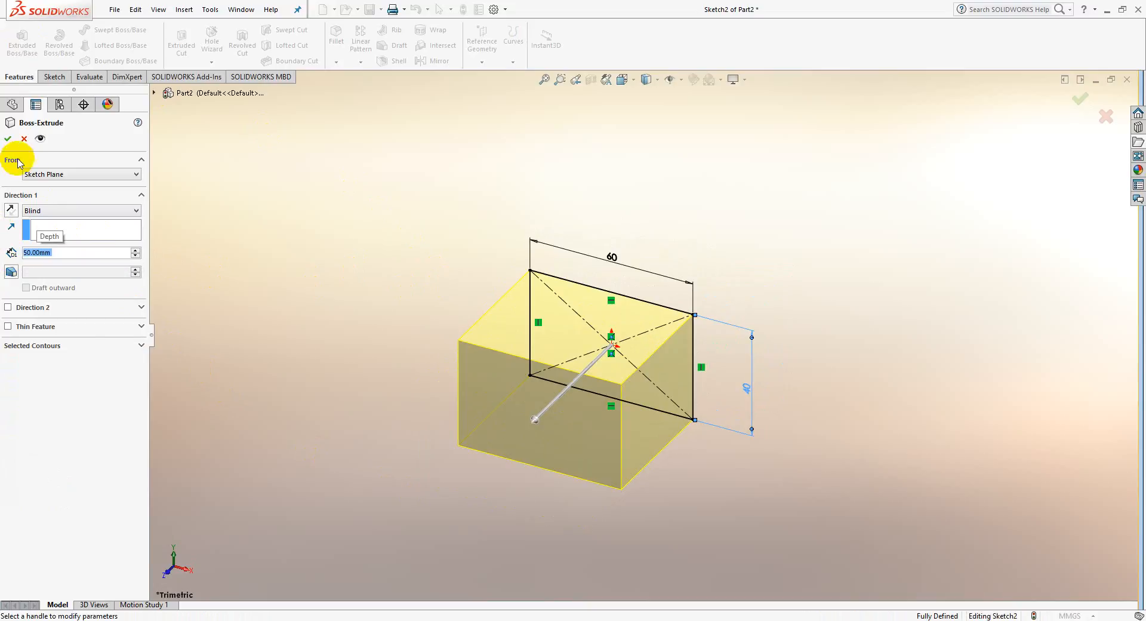
Step: Try a depth of 20 mm for the extrusion
drag(72, 251, 2, 246)
text(20)
key(Return)
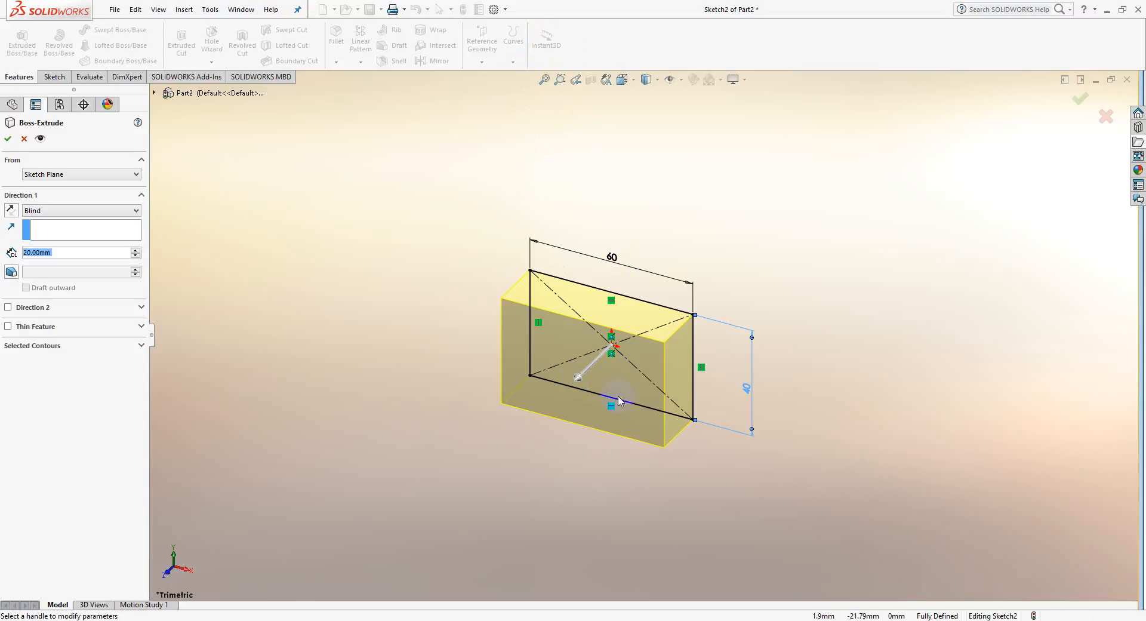
Step: Pull the extrusion's depth arrow out to 50 mm and accept the feature
mouse_move(580, 378)
mouse_down()
mouse_move(585, 412)
mouse_move(512, 469)
mouse_move(559, 425)
mouse_up()
right_click(560, 427)
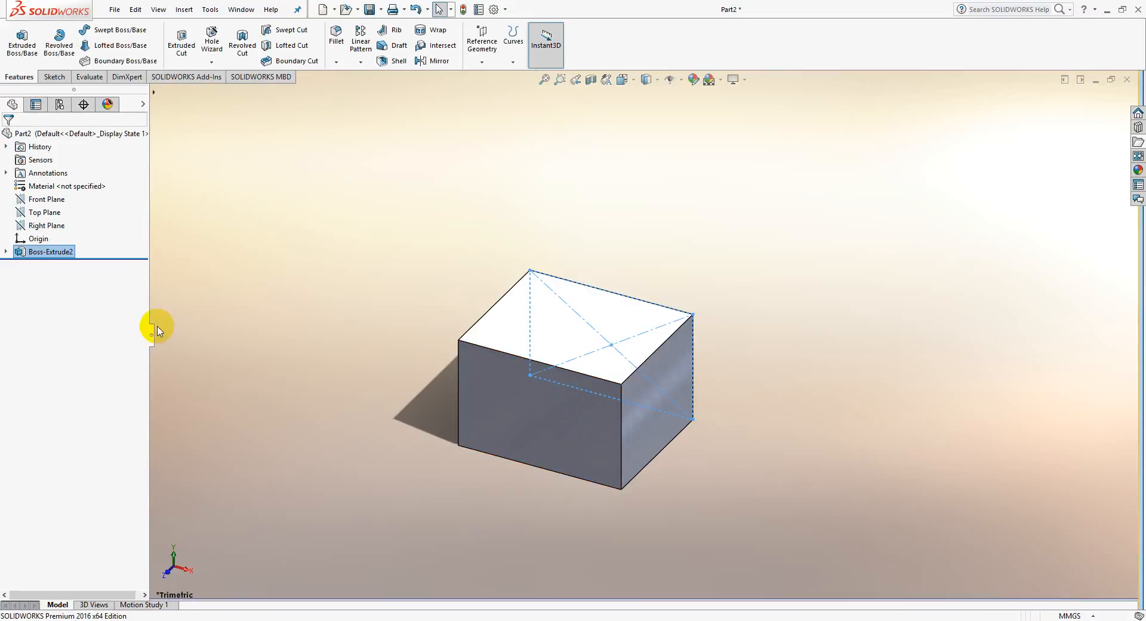
Step: Examine the base sketch inside the block extrusion from an isometric viewpoint
click(6, 251)
click(42, 264)
mouse_move(404, 266)
middle_down()
mouse_move(616, 399)
mouse_move(506, 491)
mouse_move(543, 391)
mouse_move(675, 440)
mouse_move(703, 347)
middle_up()
key(ctrl+7)
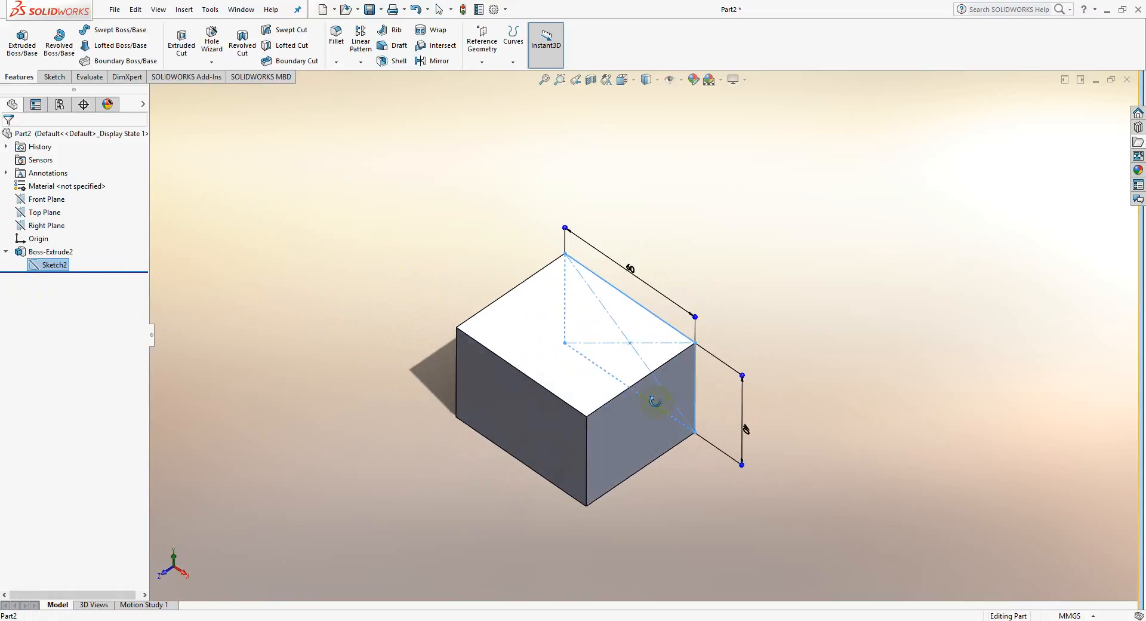
Step: Edit the block's extrusion so its end condition is Mid Plane and accept the change
right_click(45, 251)
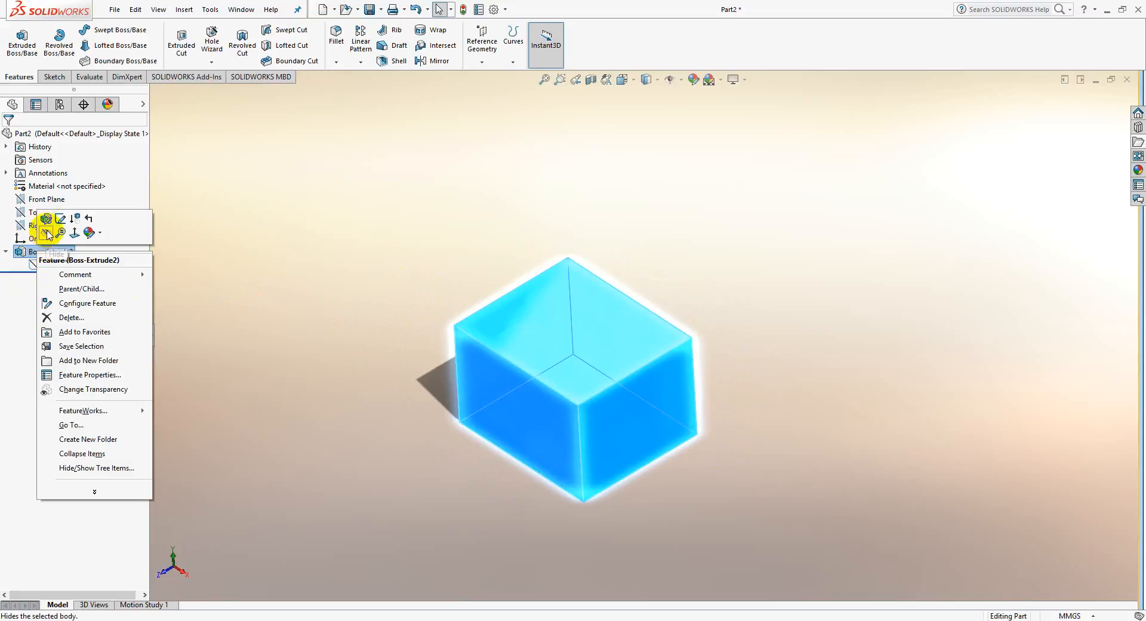
click(61, 218)
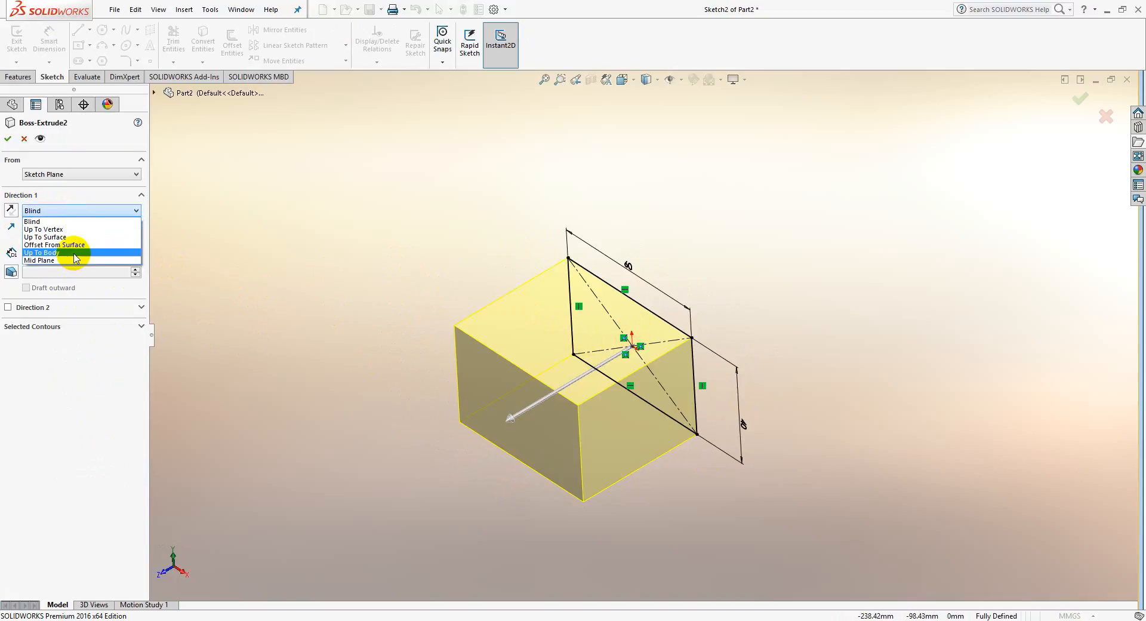
click(51, 261)
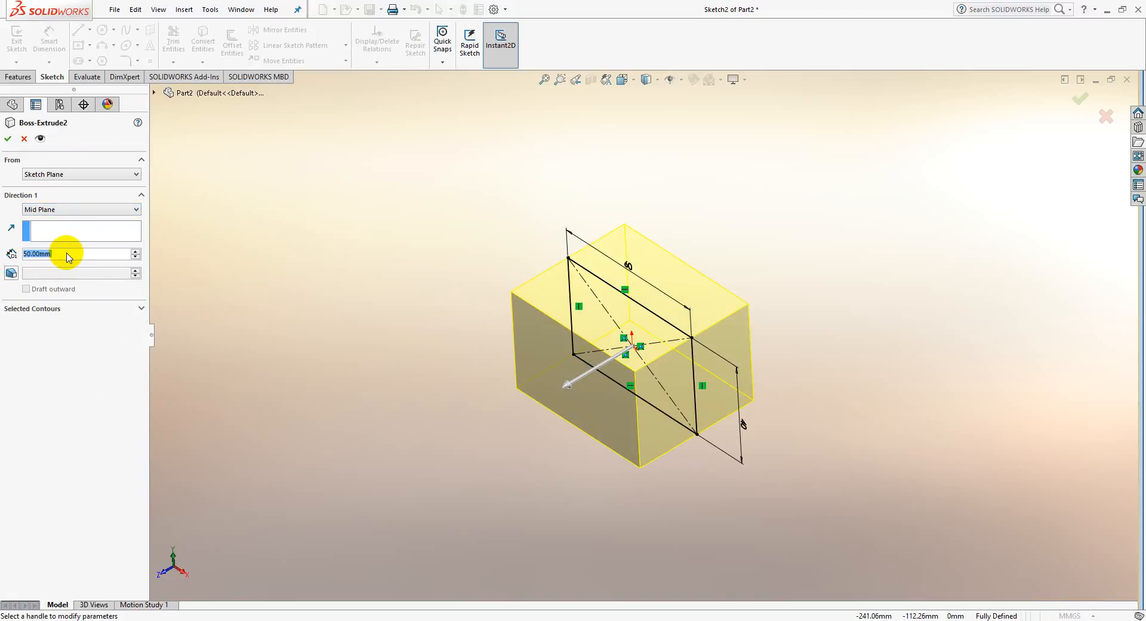
drag(64, 254, 34, 258)
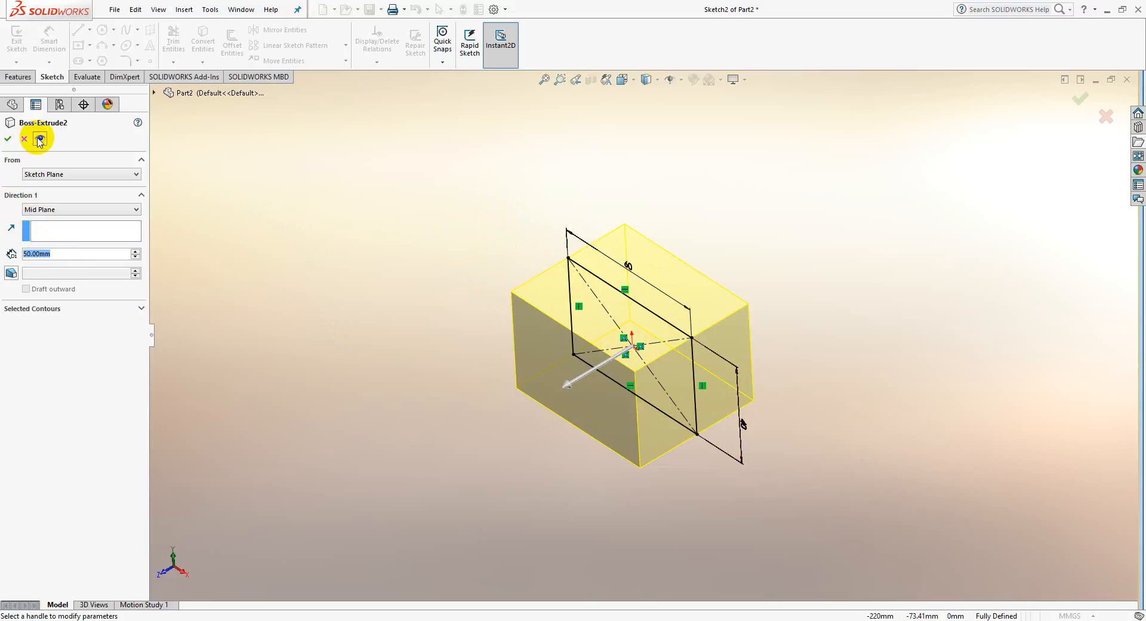
click(53, 210)
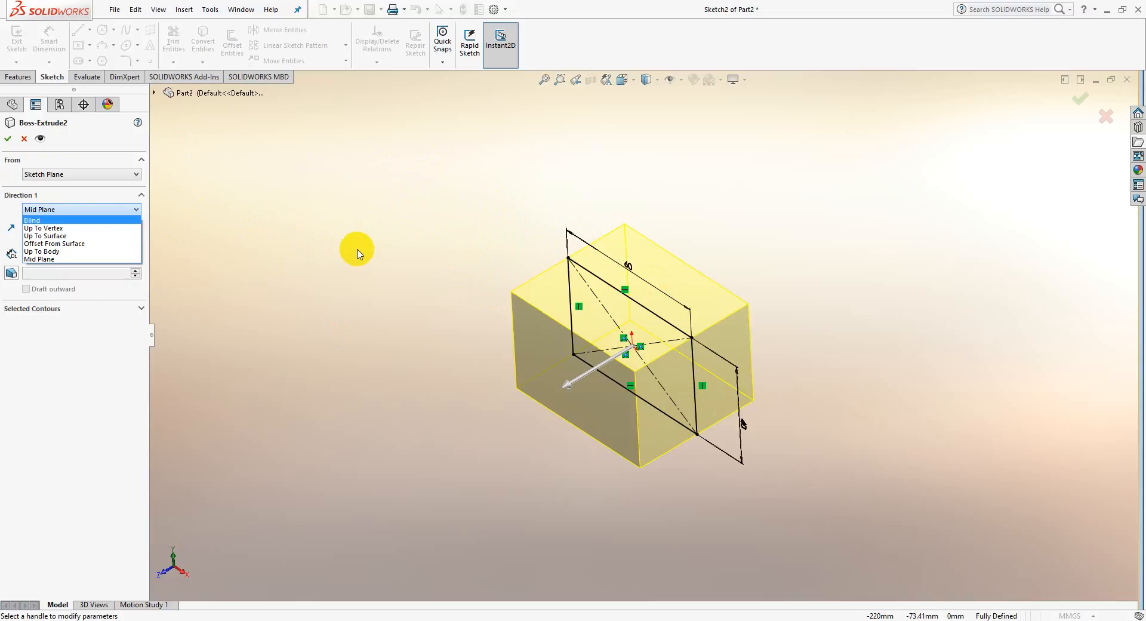
click(352, 245)
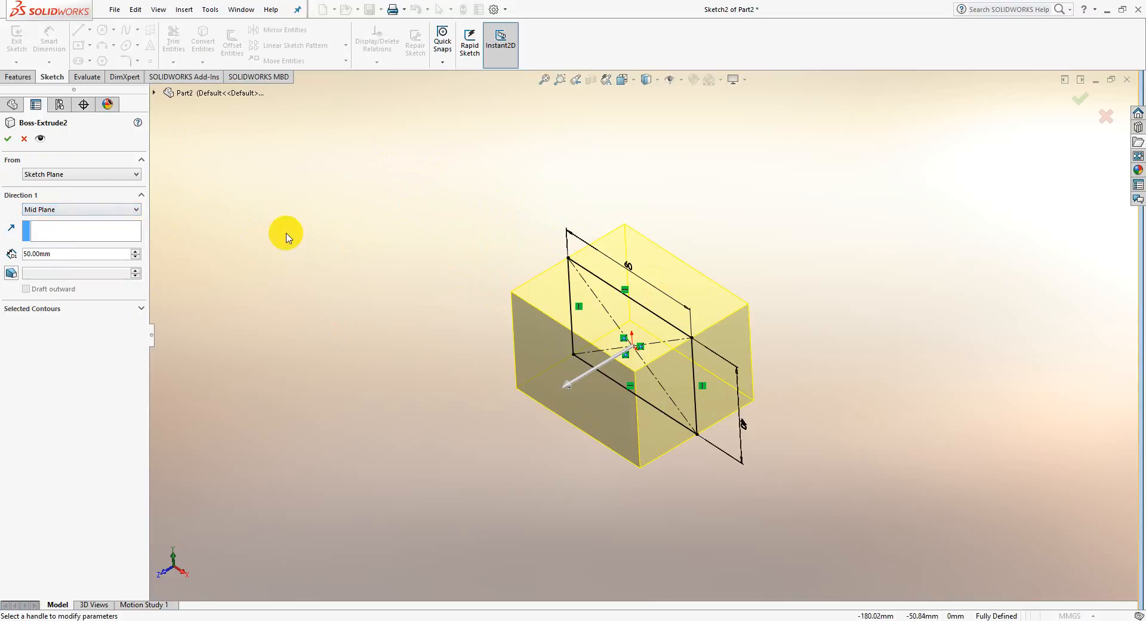
click(8, 139)
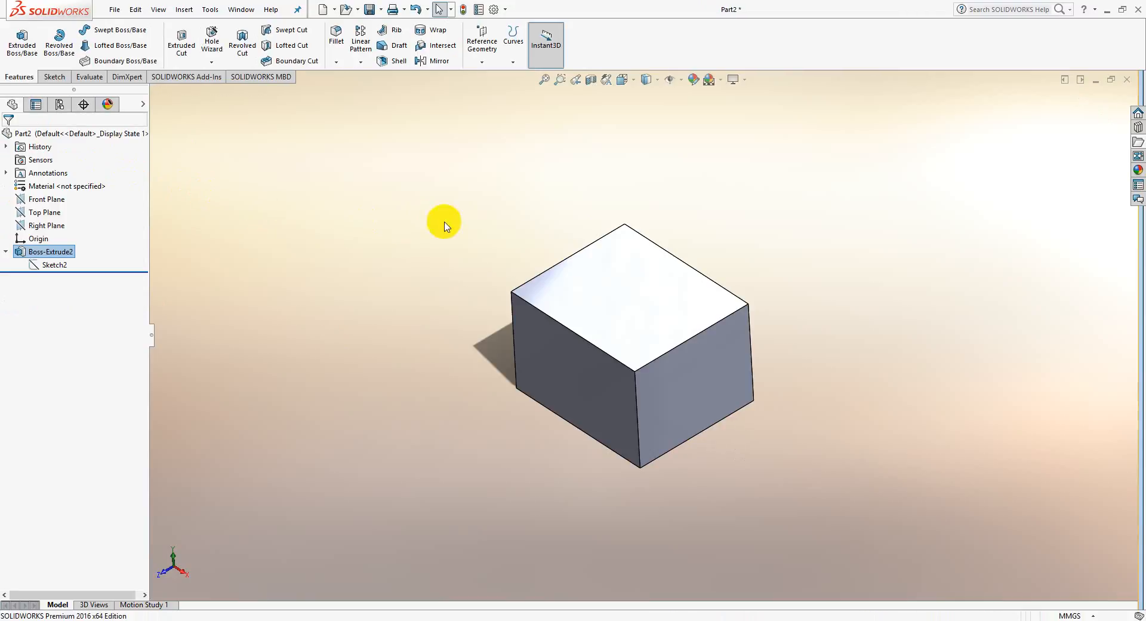
Step: Switch to the open Part1 document containing the hexagonal prism
click(252, 13)
click(294, 133)
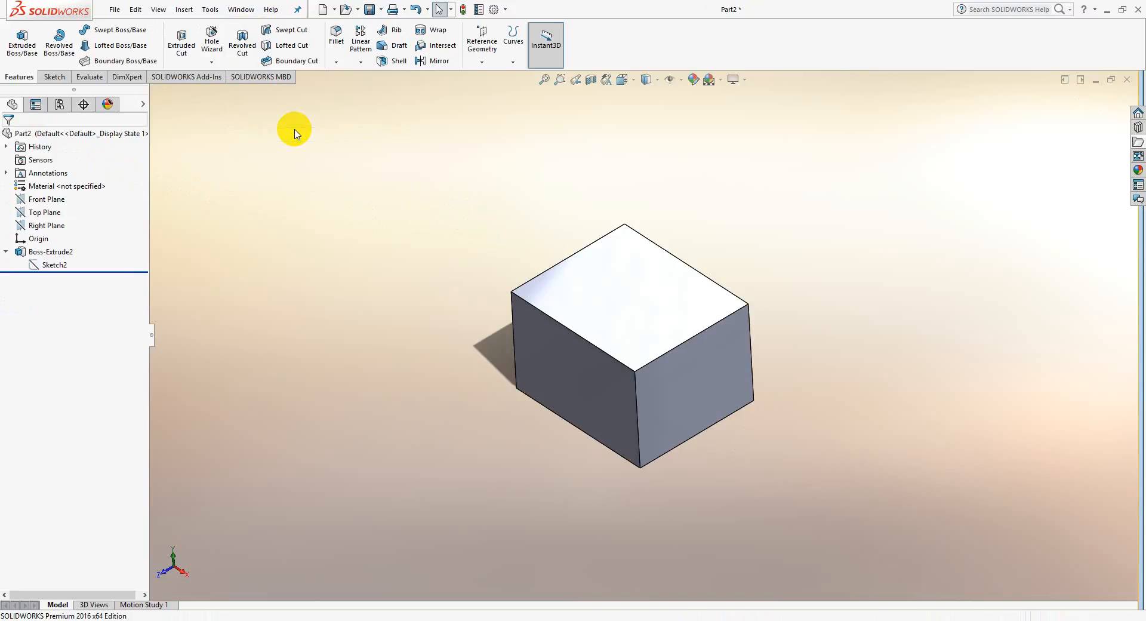
middle_drag(481, 187, 462, 238)
click(416, 358)
click(601, 205)
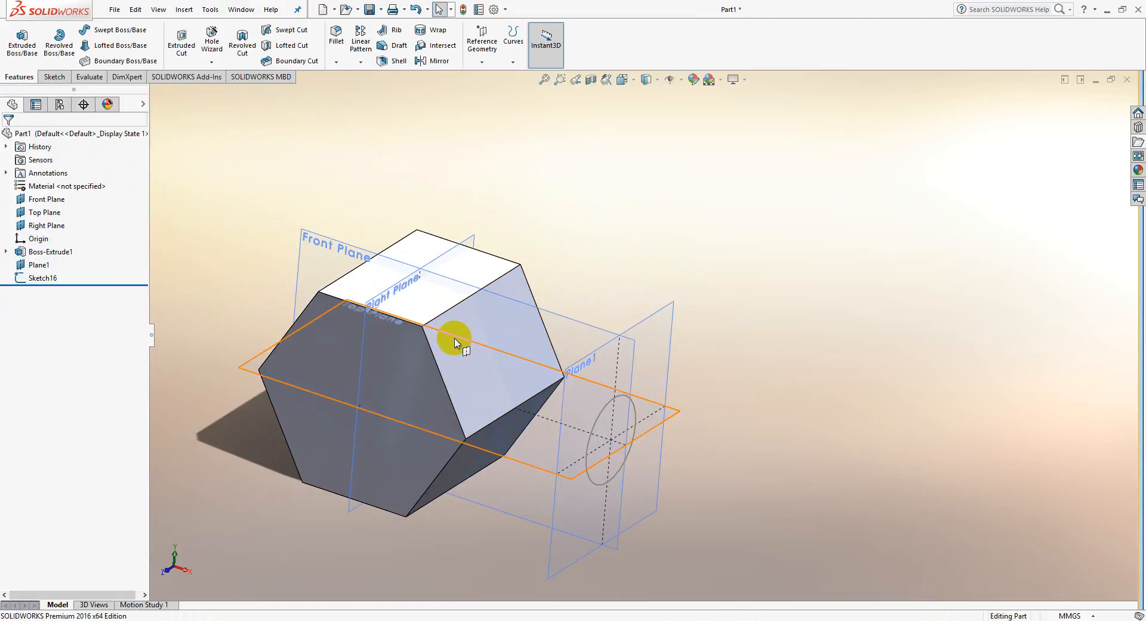
Step: Examine the hexagonal prism, the offset Plane1 and the circle sketched on that plane
click(460, 316)
middle_drag(608, 245, 598, 215)
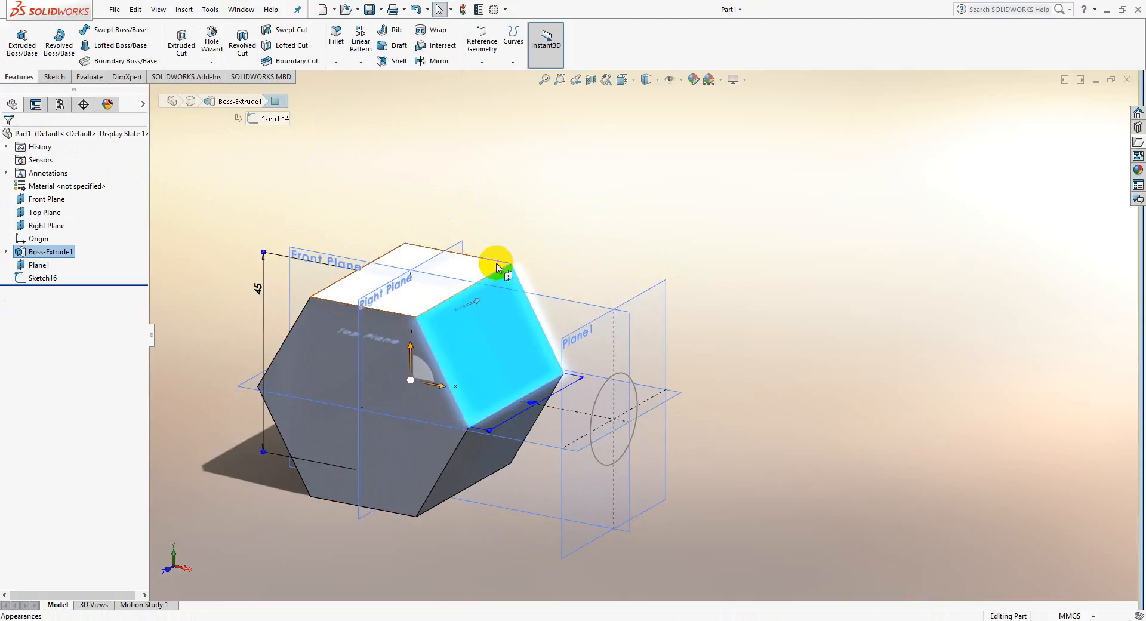
click(634, 219)
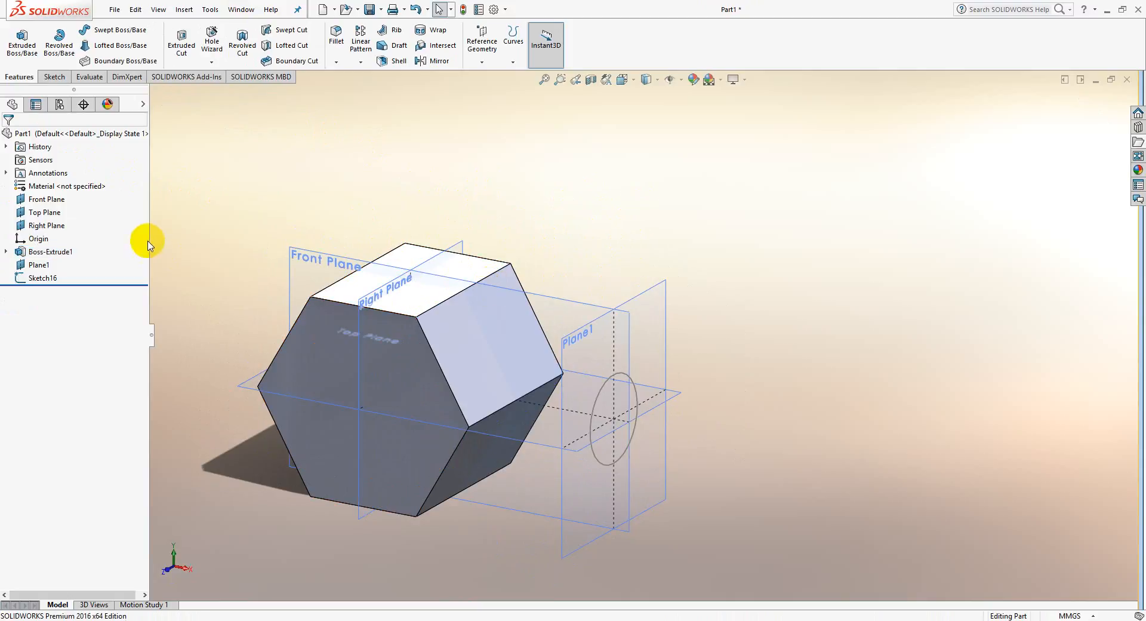
middle_drag(514, 197, 505, 251)
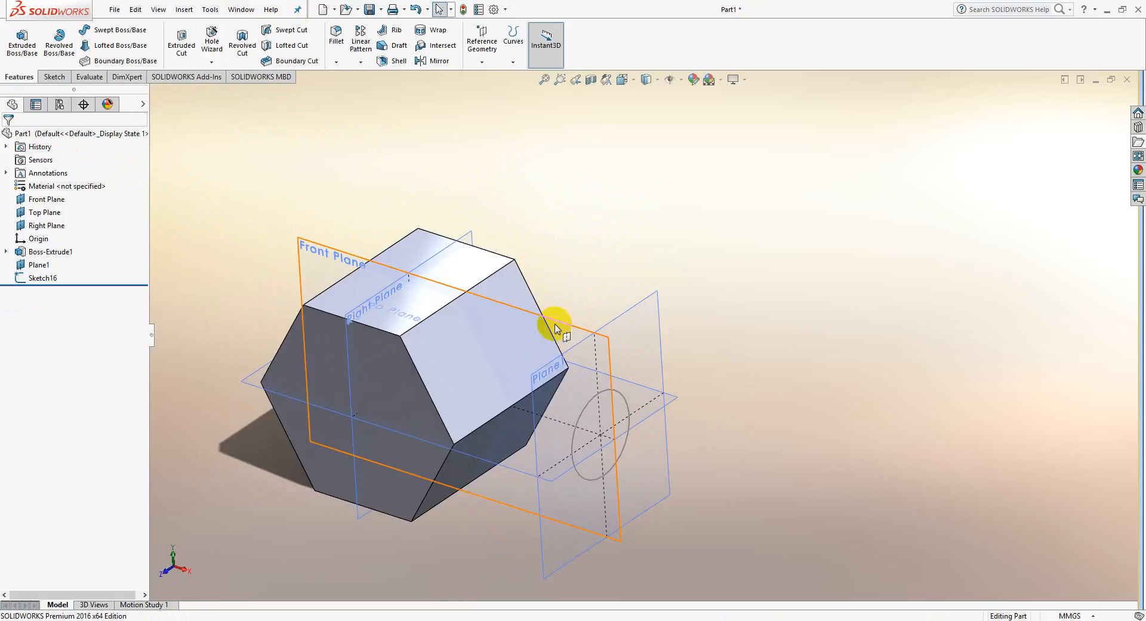
click(577, 348)
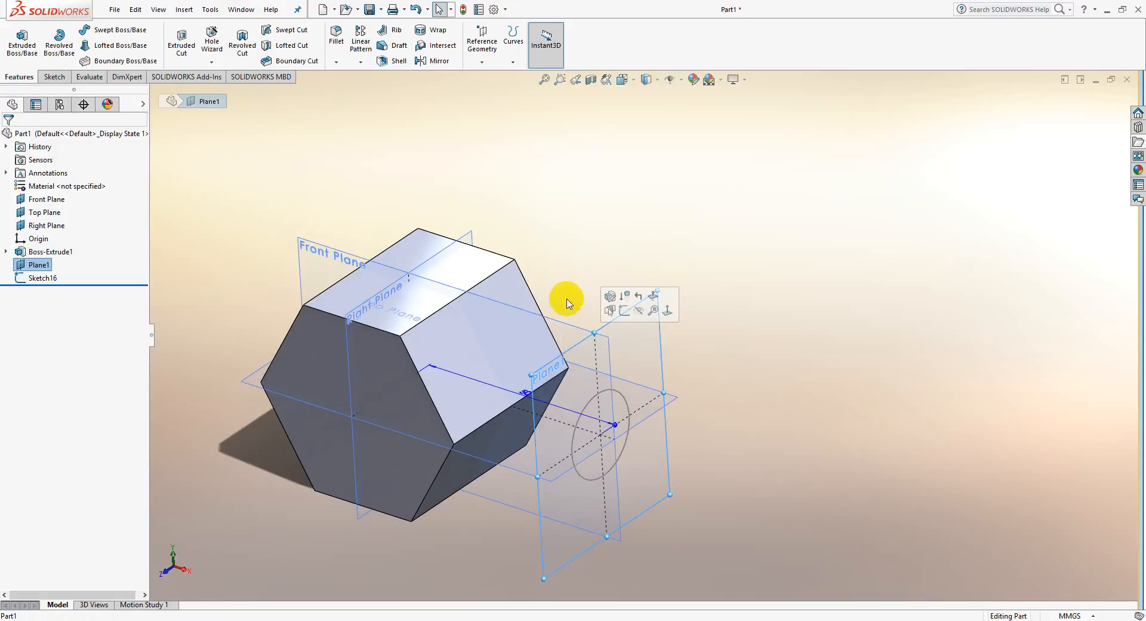
middle_drag(566, 256, 571, 299)
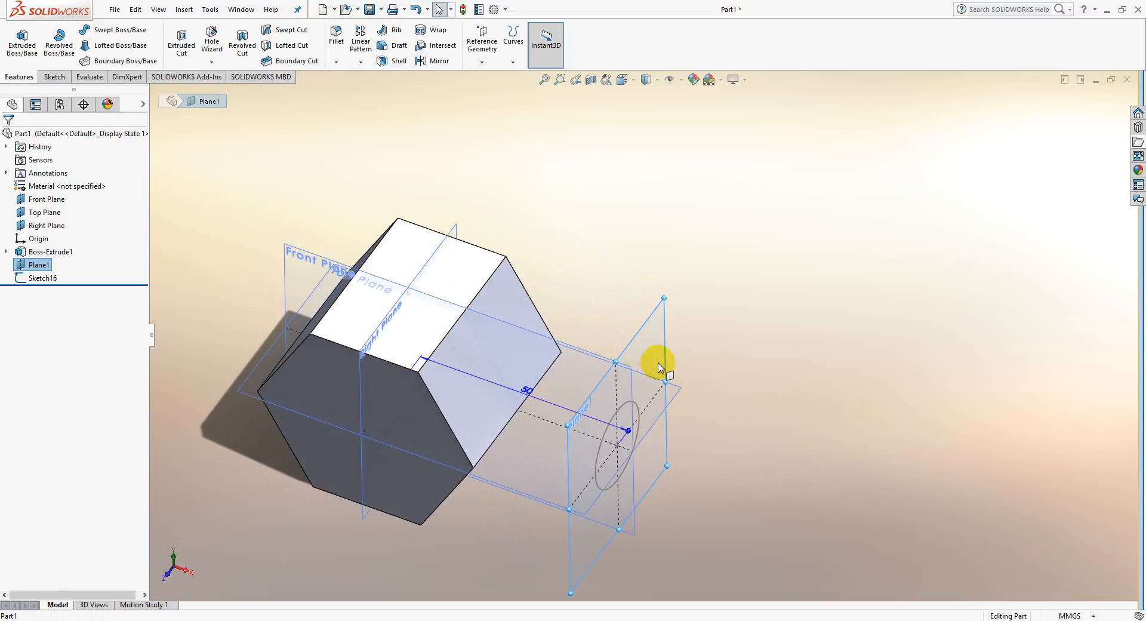
click(613, 422)
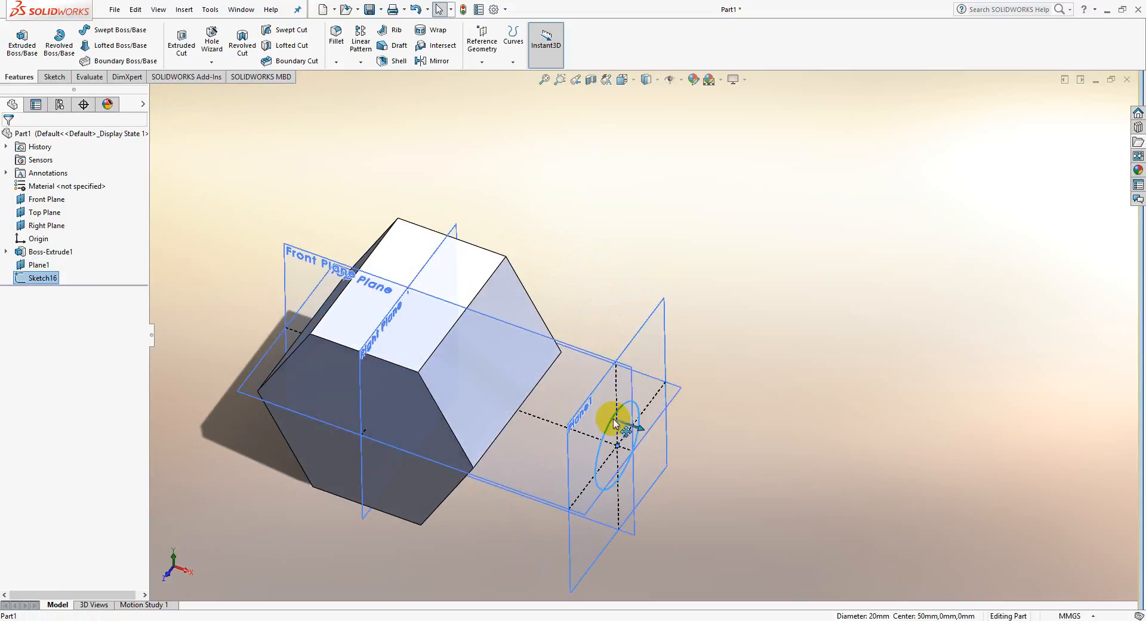
click(747, 407)
scroll(655, 439, down, 1)
middle_drag(625, 445, 647, 364)
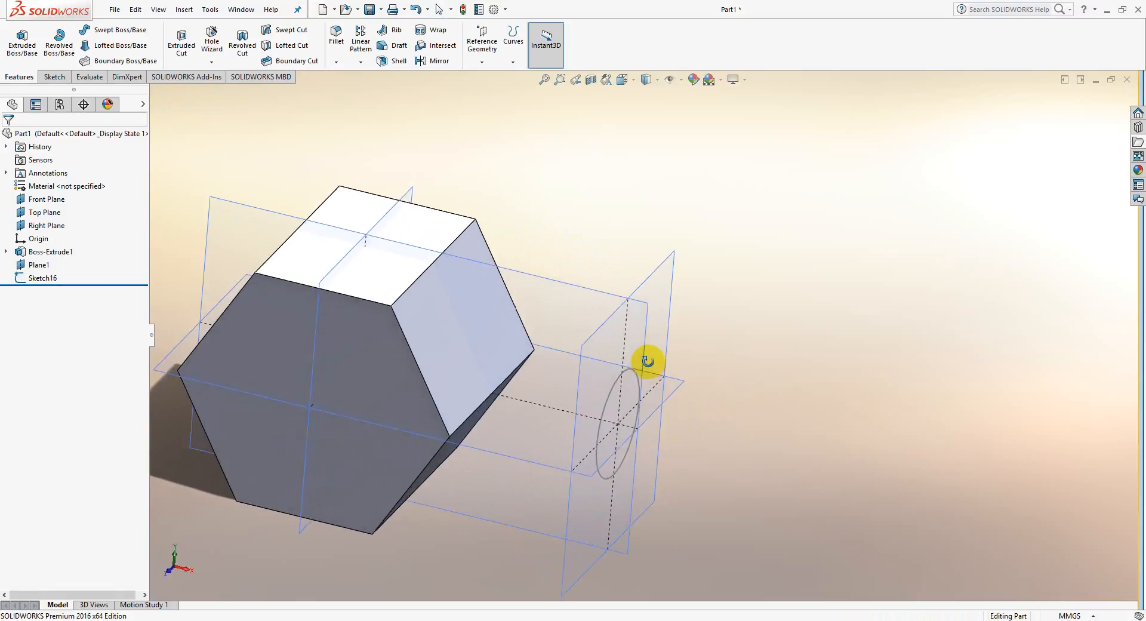
click(601, 374)
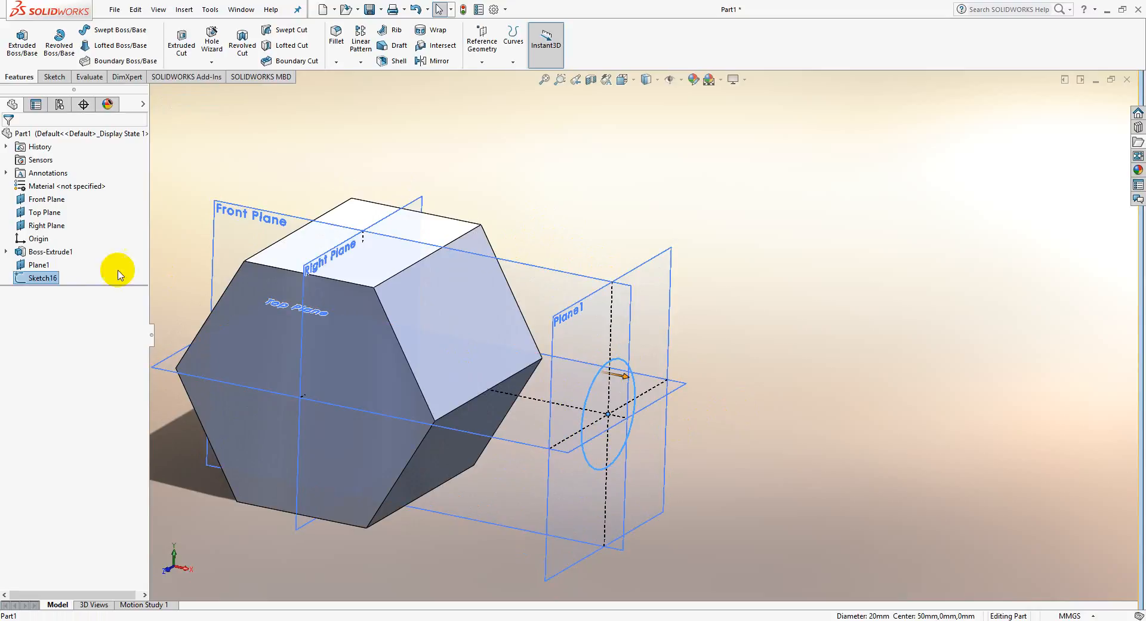
click(535, 186)
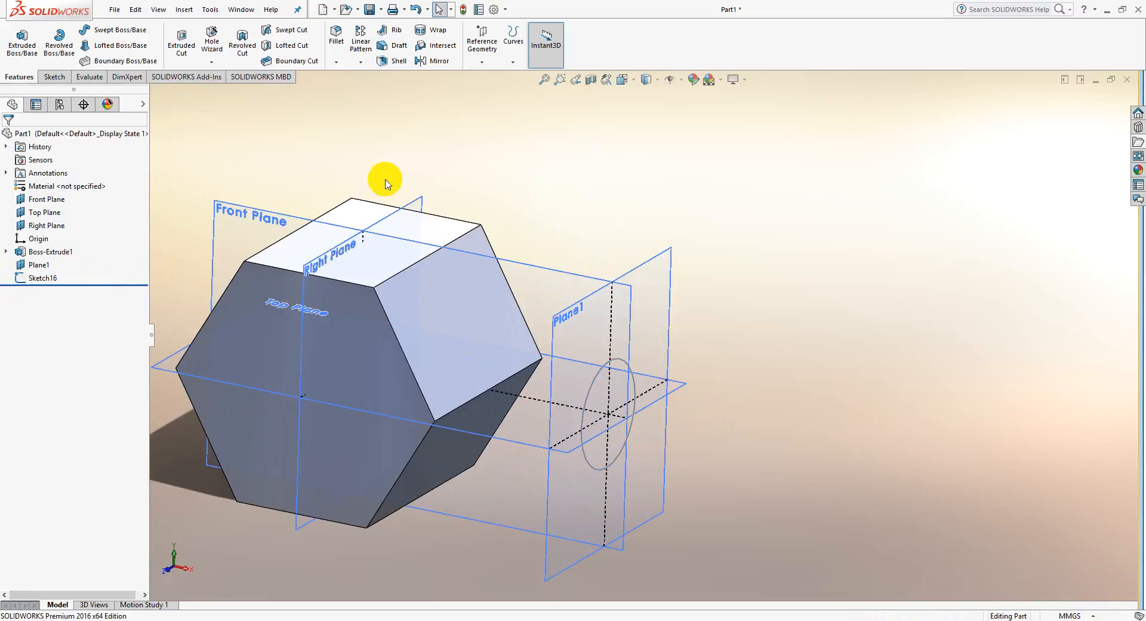
Step: Start extruding the circle on Plane1 with end condition Up To Vertex, picking the prism's upper edge facing Plane1 as the target
click(42, 278)
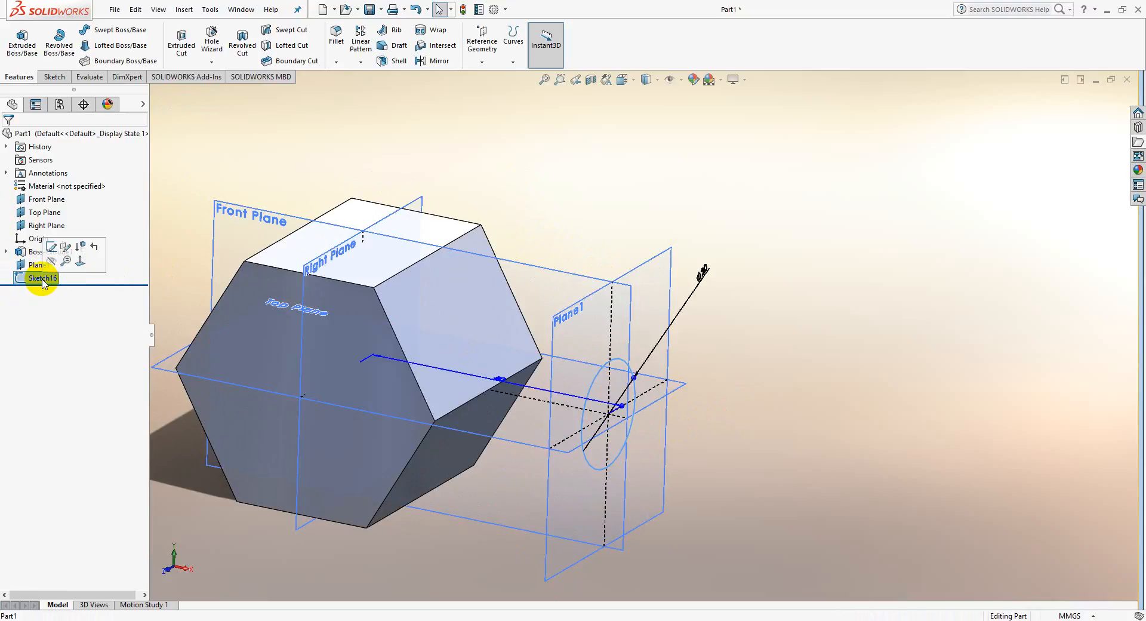
click(18, 42)
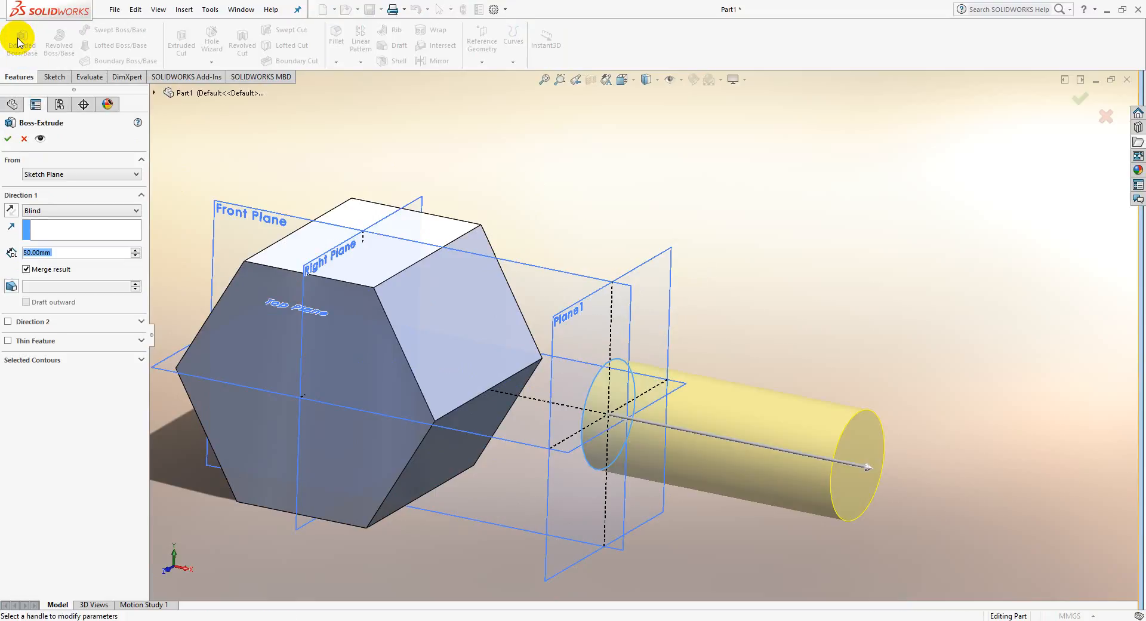
click(36, 209)
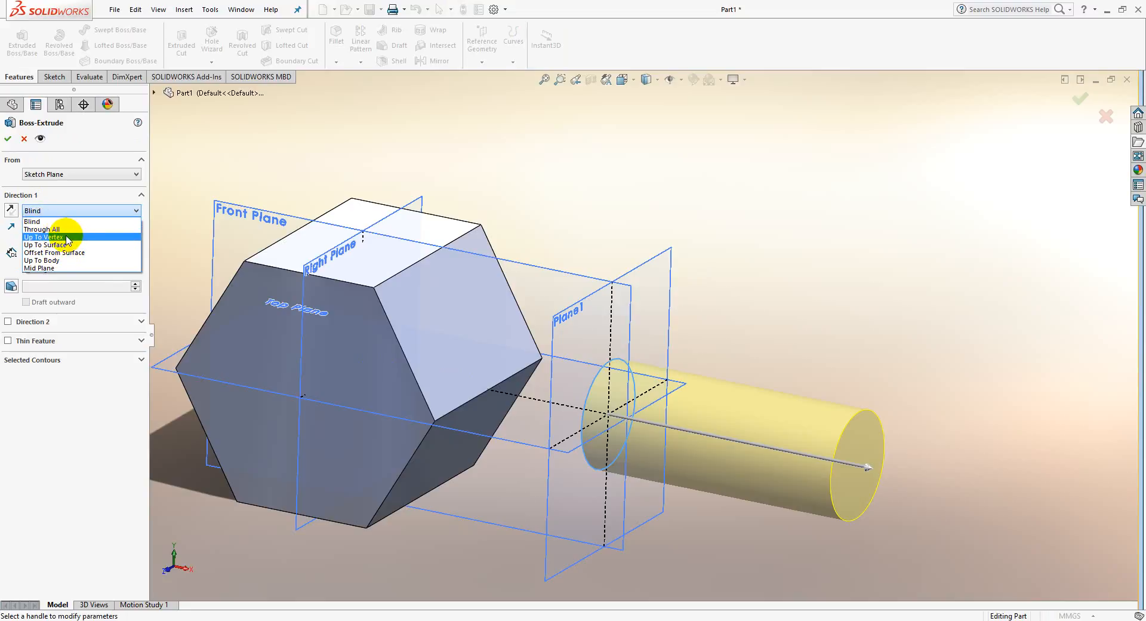
click(44, 237)
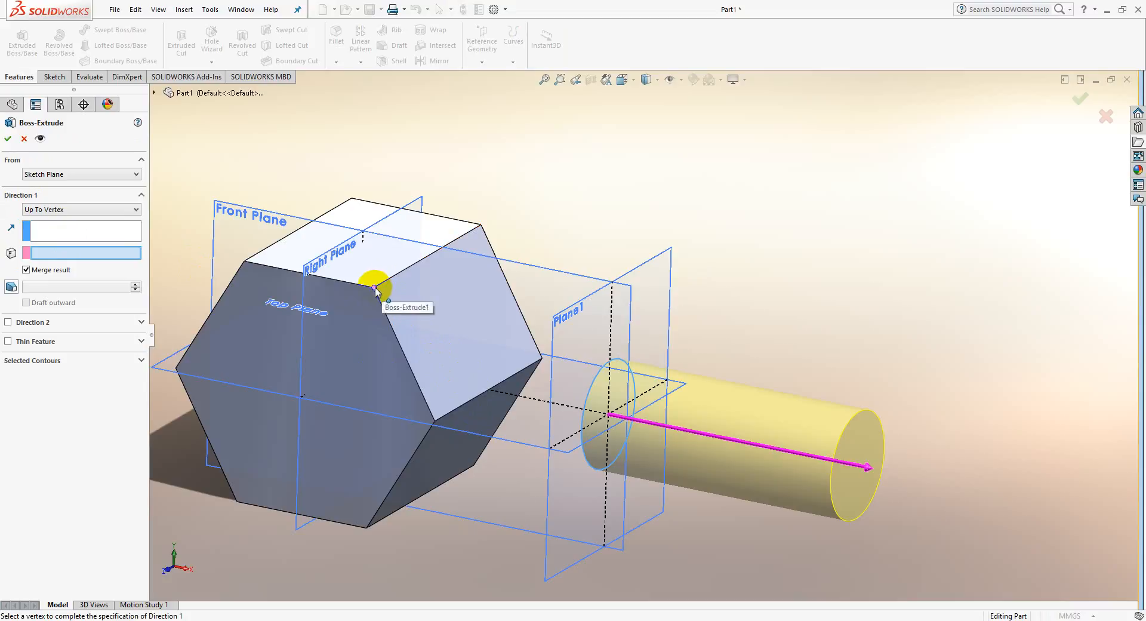
click(426, 257)
middle_drag(455, 307, 511, 226)
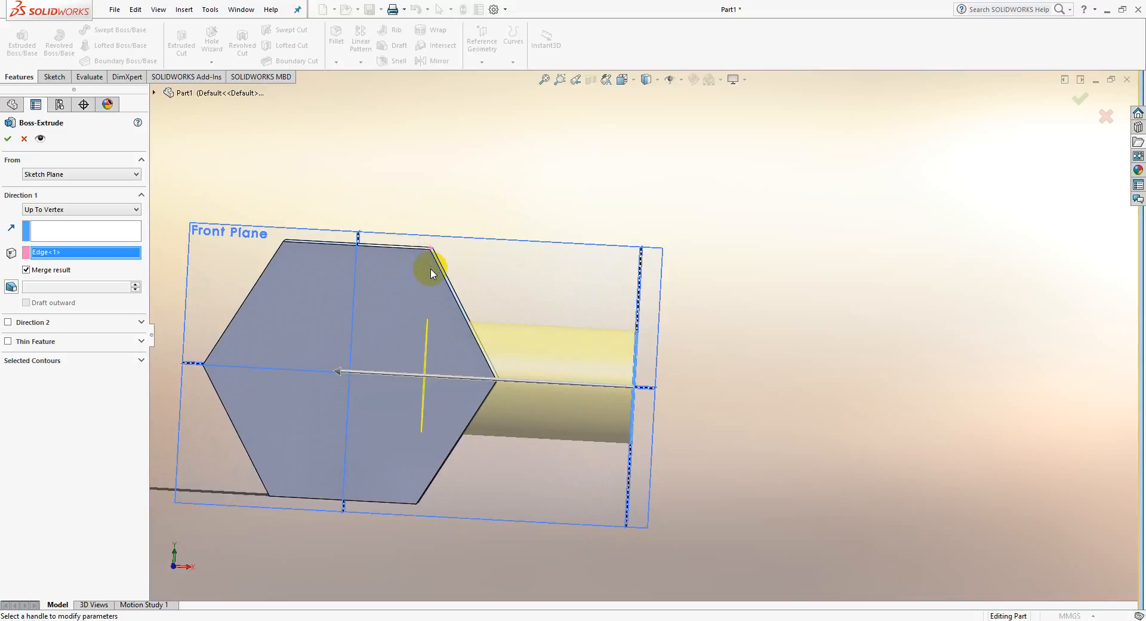
middle_drag(458, 368, 452, 374)
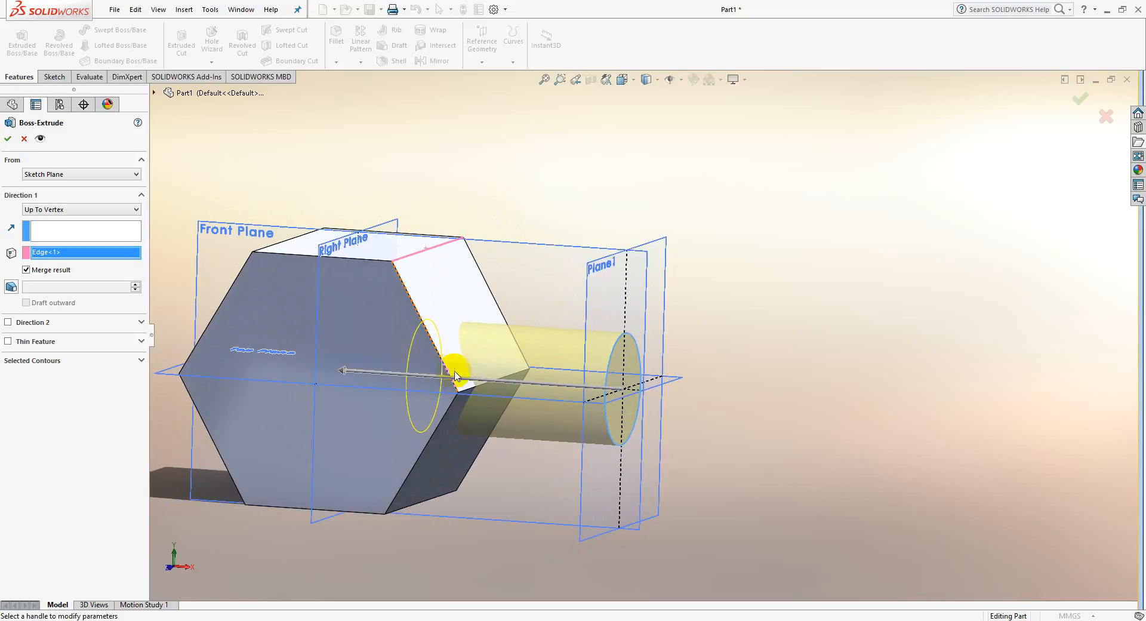
Step: Change the Up To Vertex target to the prism's corner nearest Plane1 and accept the cylinder extrusion
click(467, 389)
middle_drag(509, 395, 545, 365)
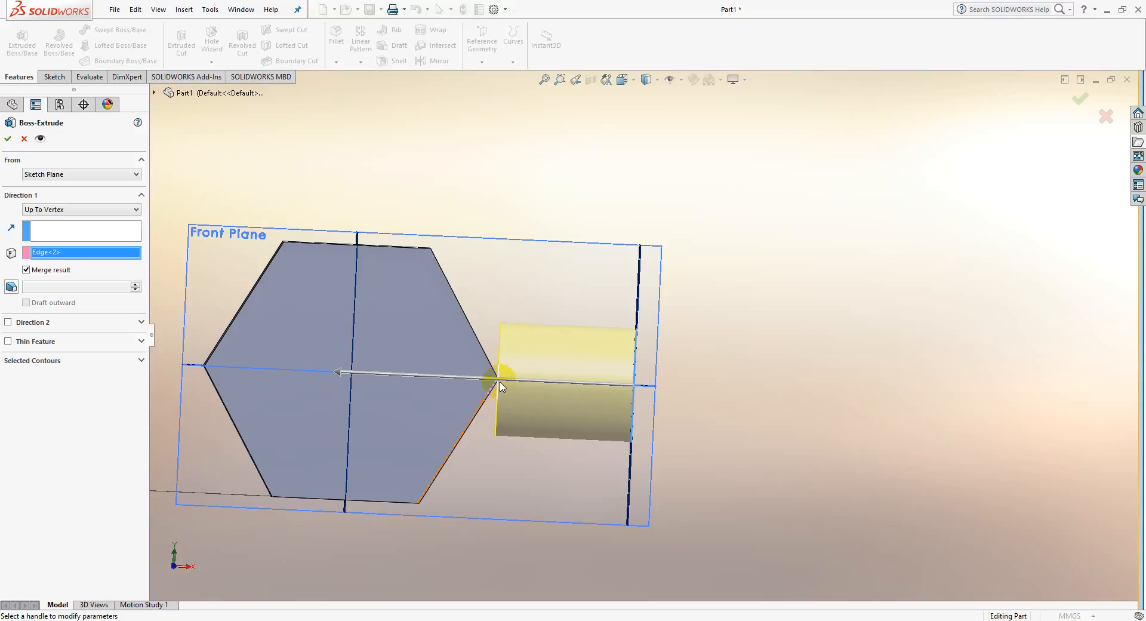
click(8, 139)
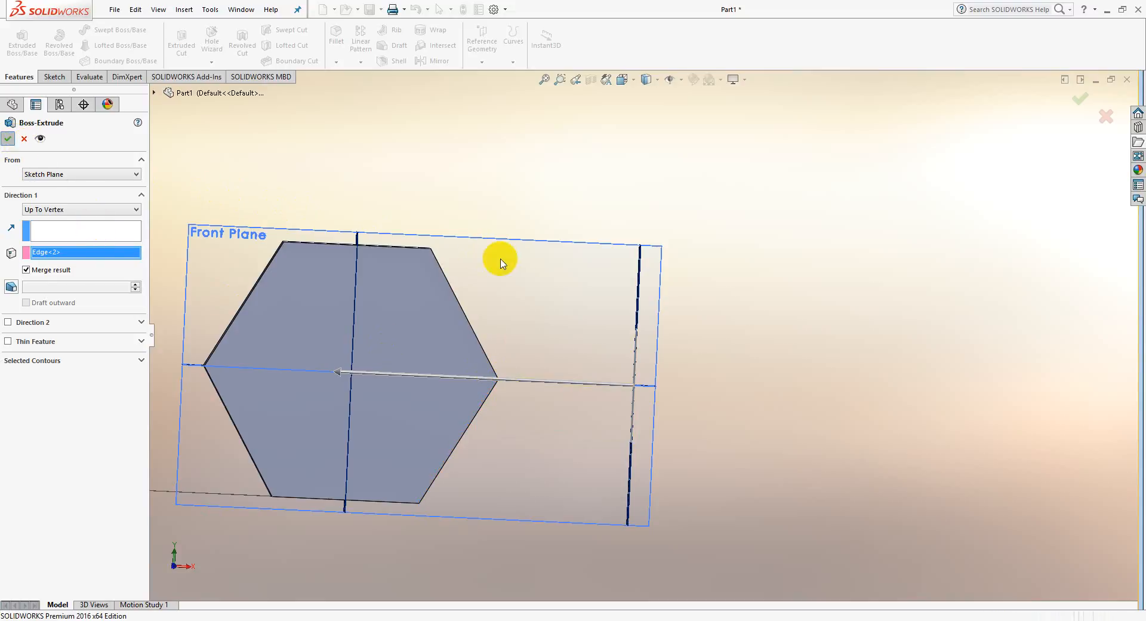
middle_drag(565, 323, 473, 282)
key(ctrl+1)
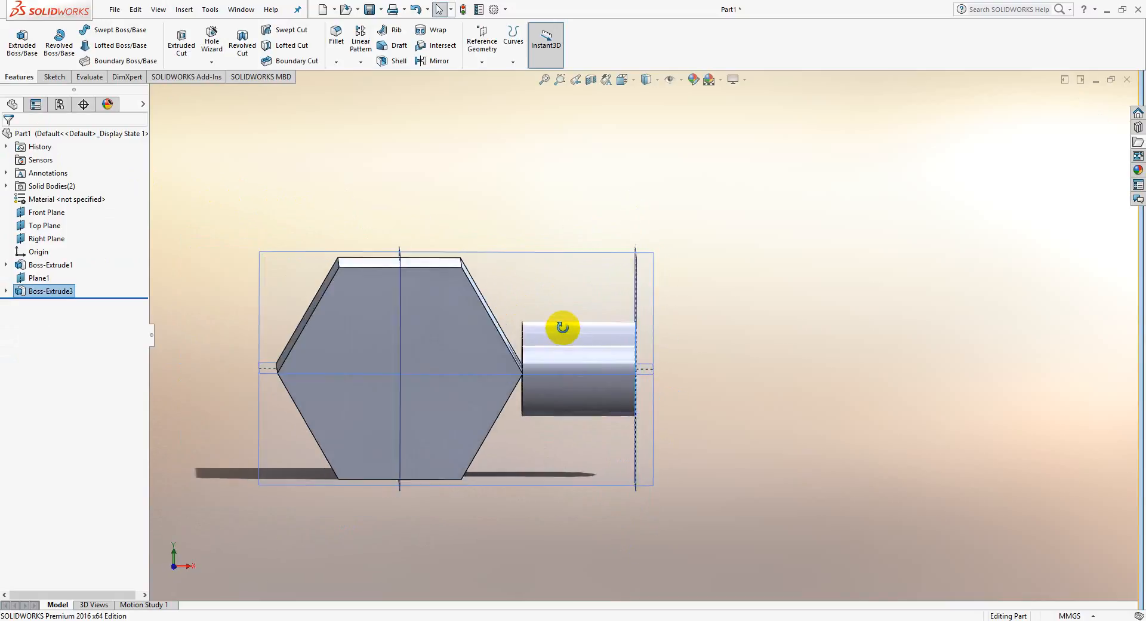
Step: Edit the cylinder's extrusion so its end condition is Up To Next, inspect where it meets the prism, and accept the change
right_click(55, 296)
click(69, 256)
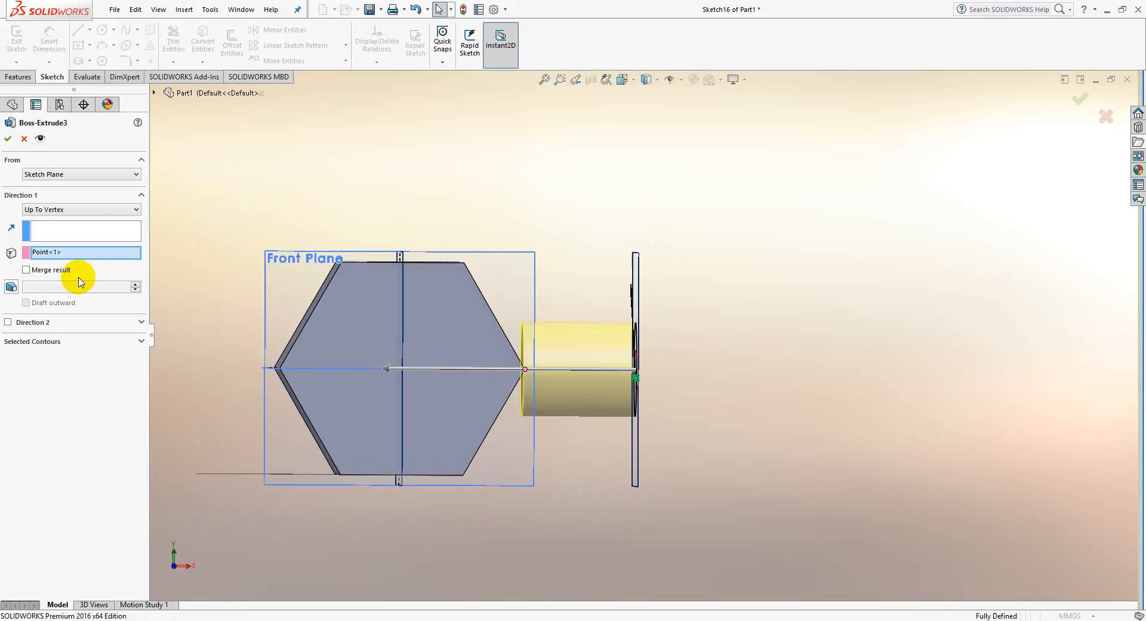
click(53, 209)
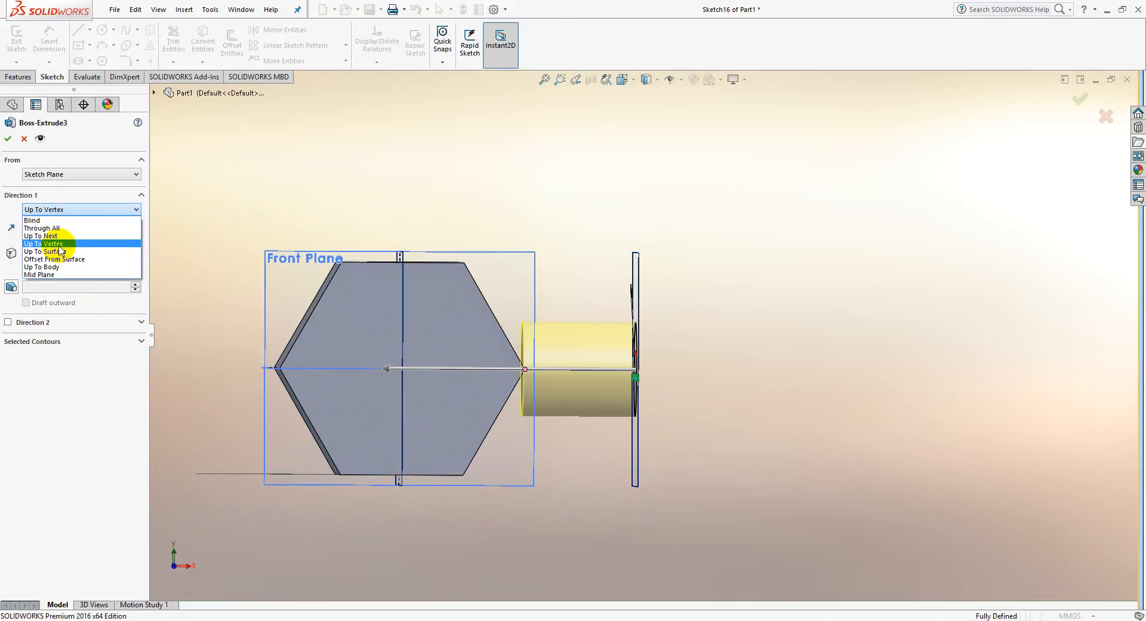
click(49, 236)
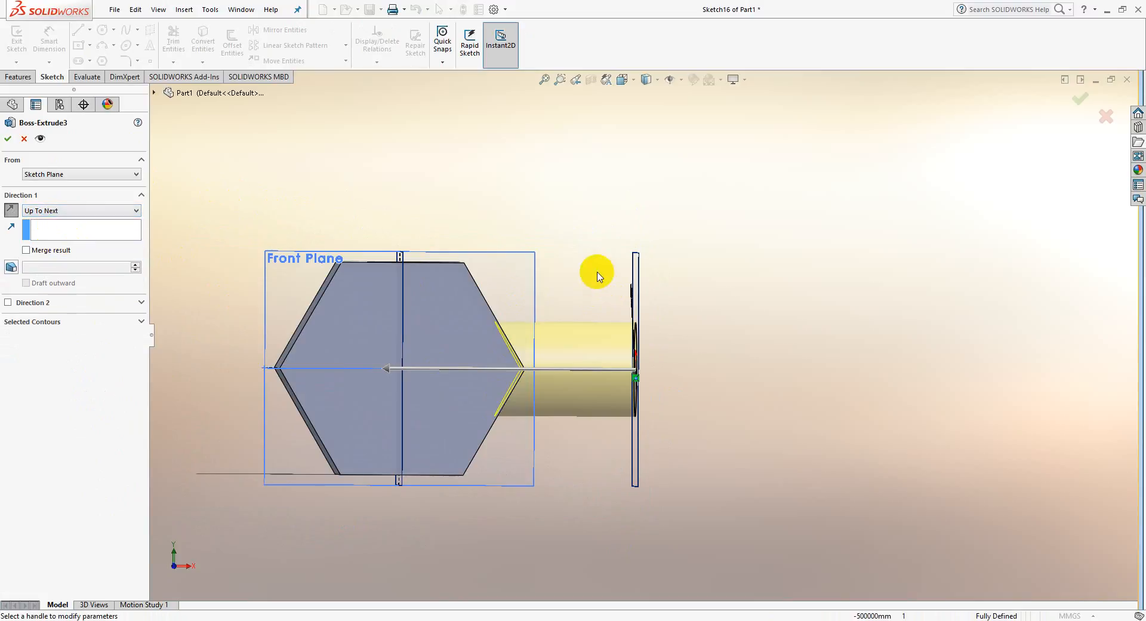
middle_drag(588, 272, 648, 379)
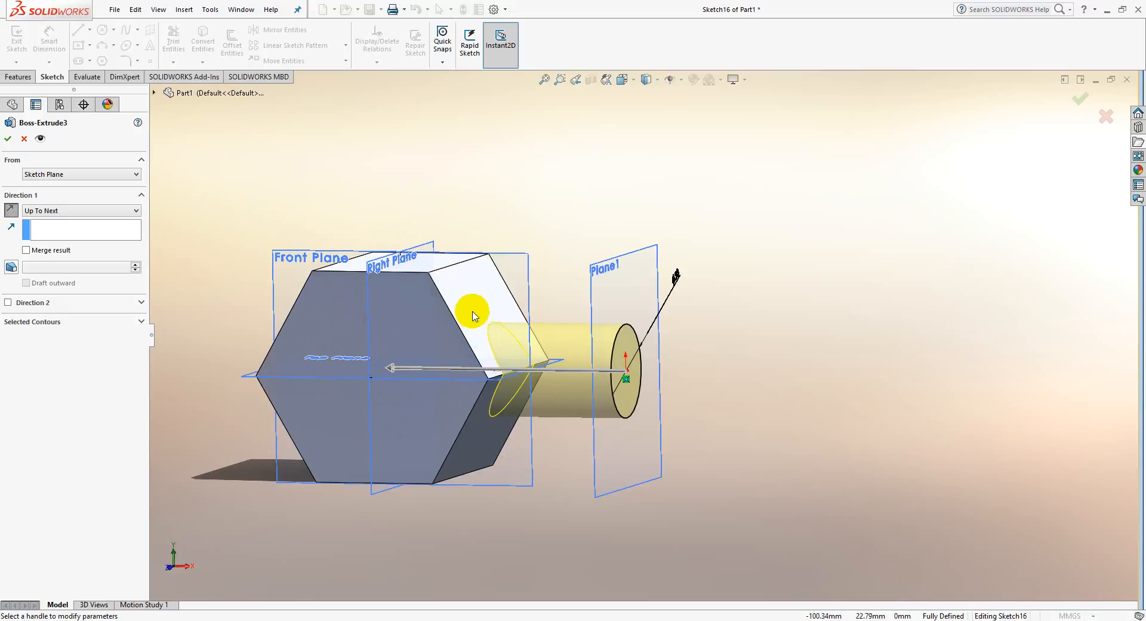
mouse_move(534, 358)
middle_down()
mouse_move(573, 335)
mouse_move(550, 346)
middle_up()
middle_drag(499, 460, 489, 425)
middle_drag(521, 352, 491, 333)
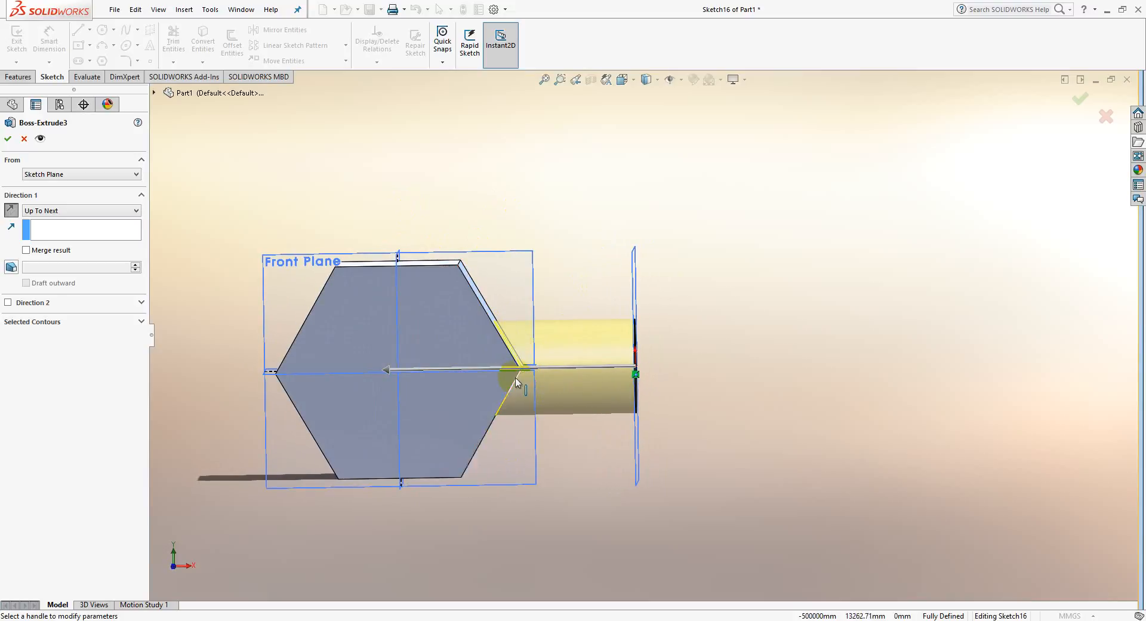
click(12, 141)
middle_drag(561, 246, 520, 268)
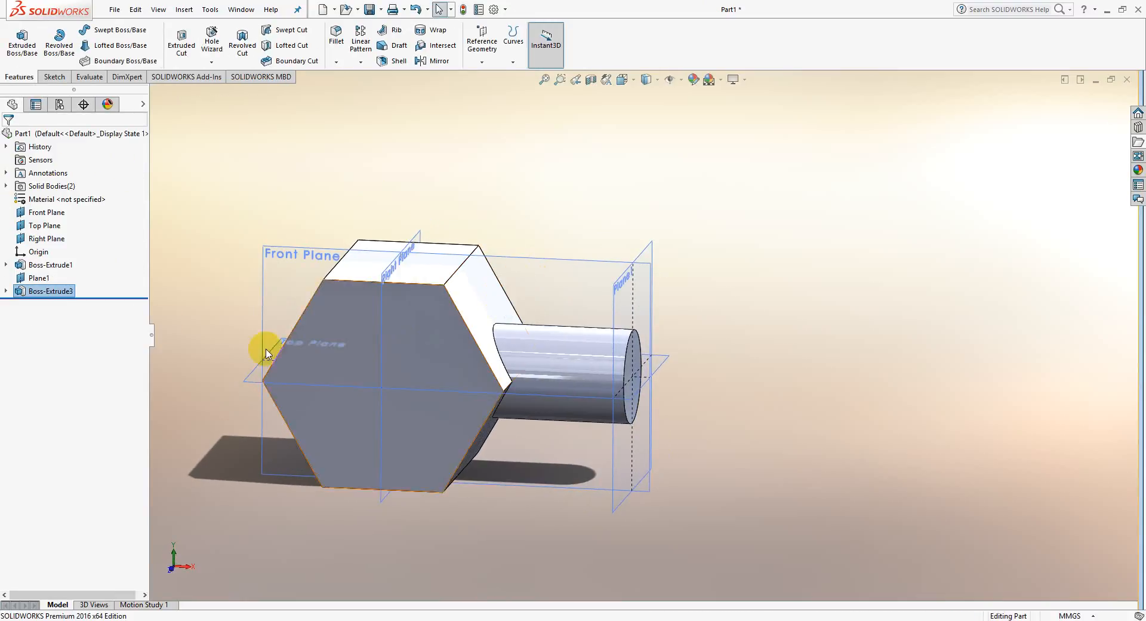
Step: Check the Merge result option in the cylinder extrusion's settings
right_click(36, 295)
click(41, 255)
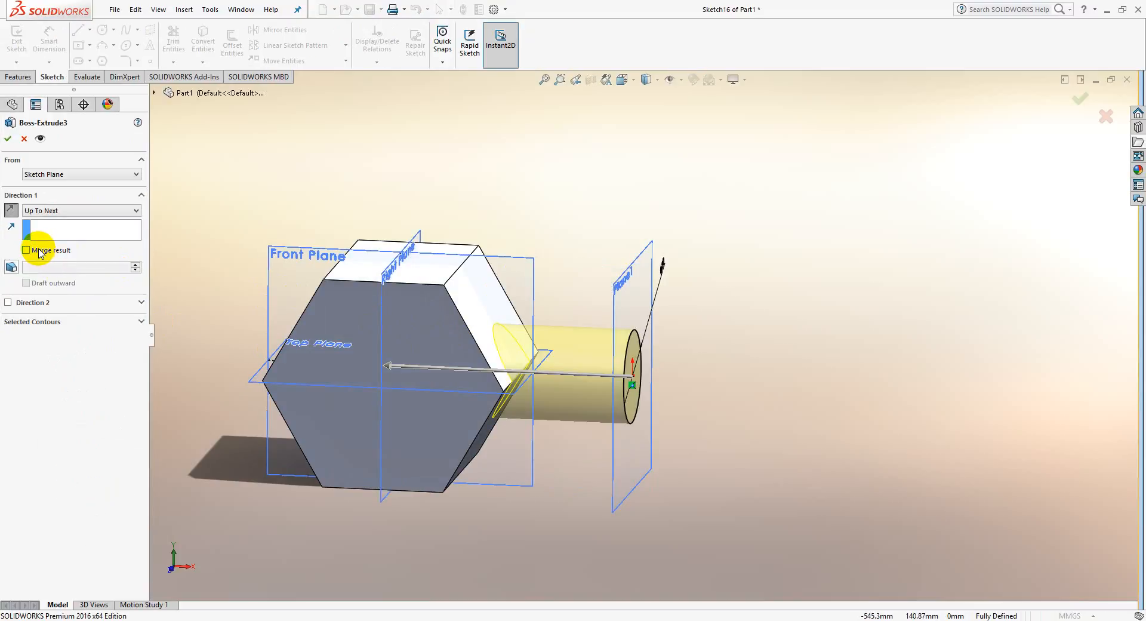
click(7, 136)
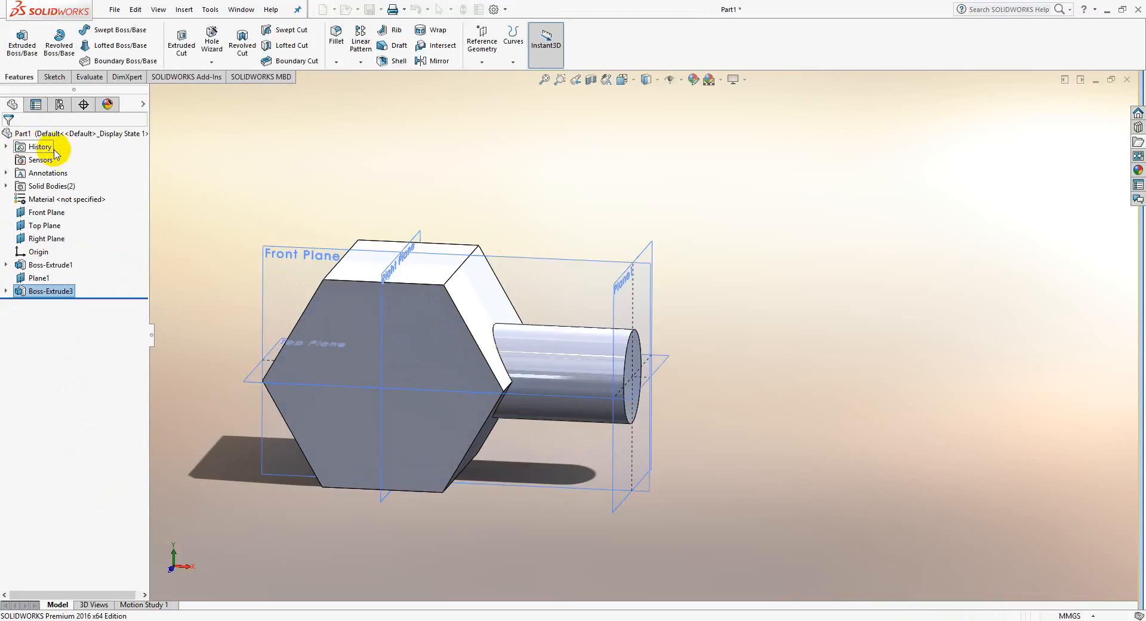
Step: Hide the hexagonal prism's body and inspect the cylinder's end that meets it
click(427, 332)
click(488, 292)
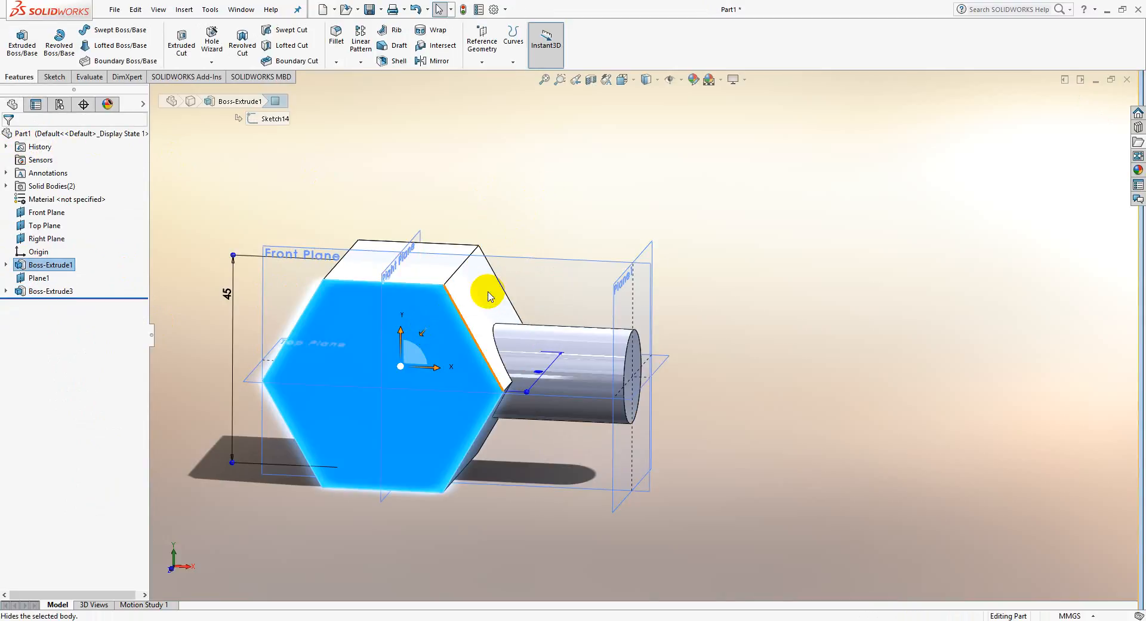
middle_drag(494, 353, 558, 344)
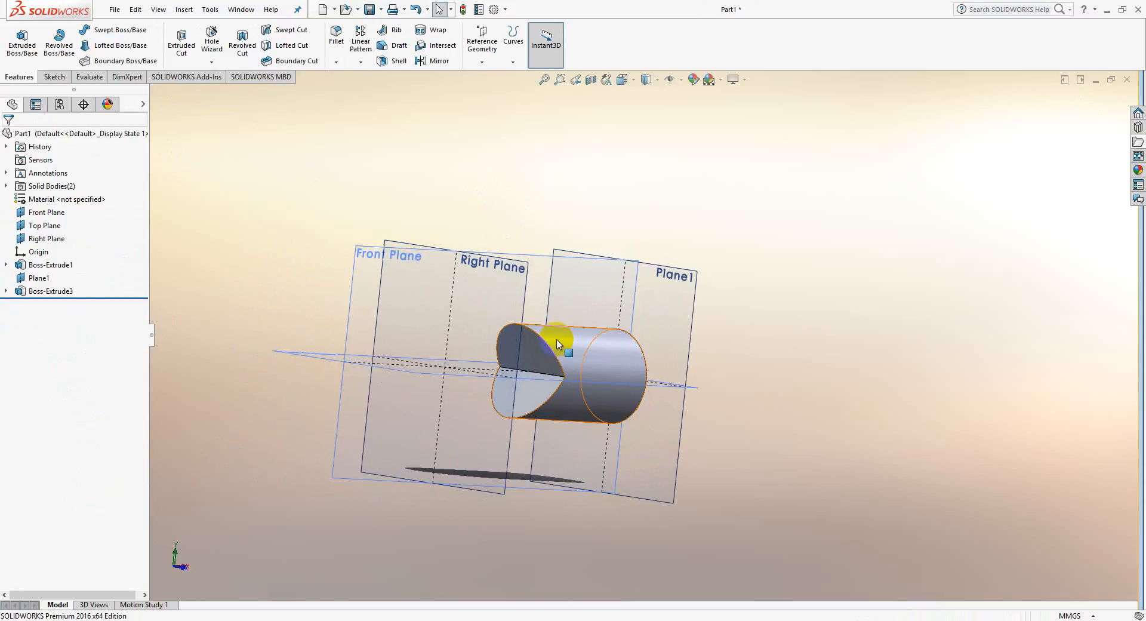
click(525, 354)
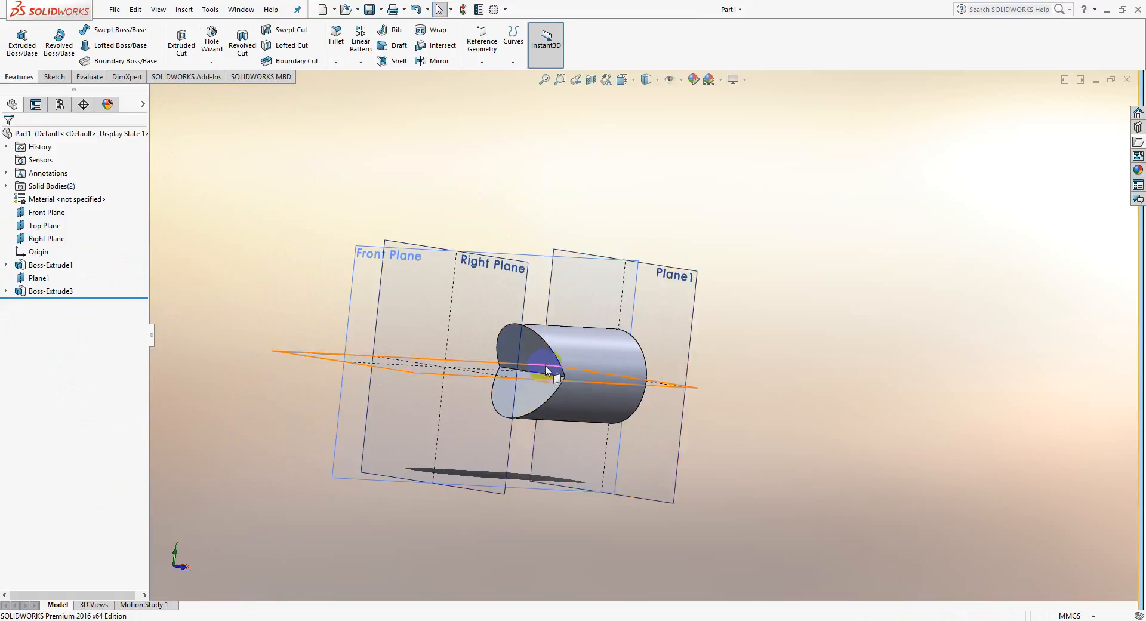
scroll(546, 370, down, 3)
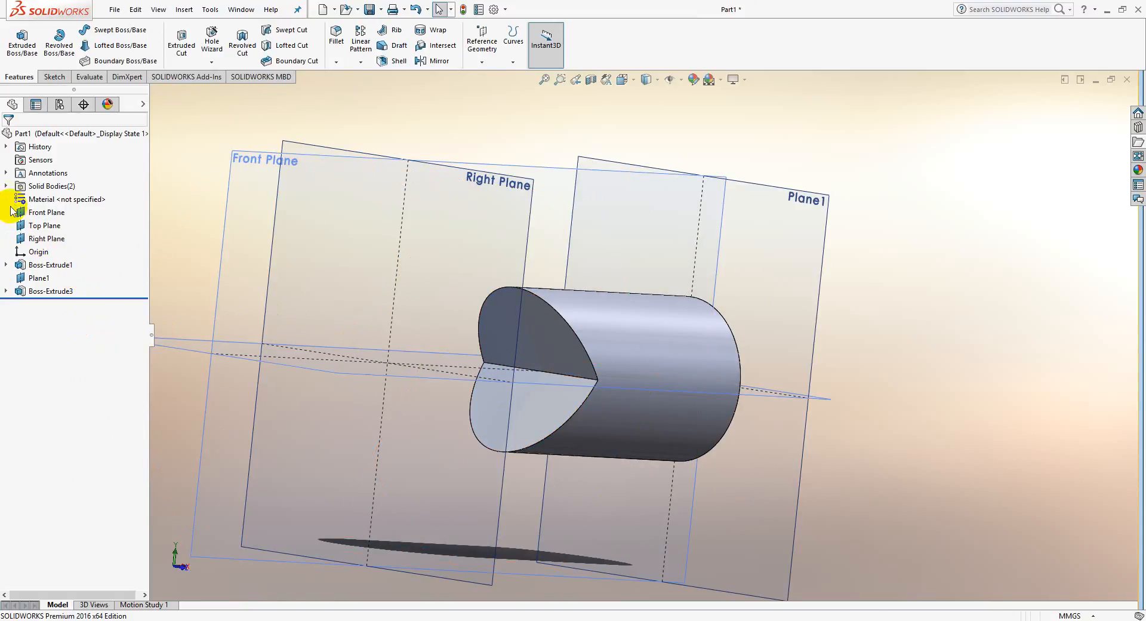
Step: Show the hidden Boss-Extrude1 solid body again
click(6, 186)
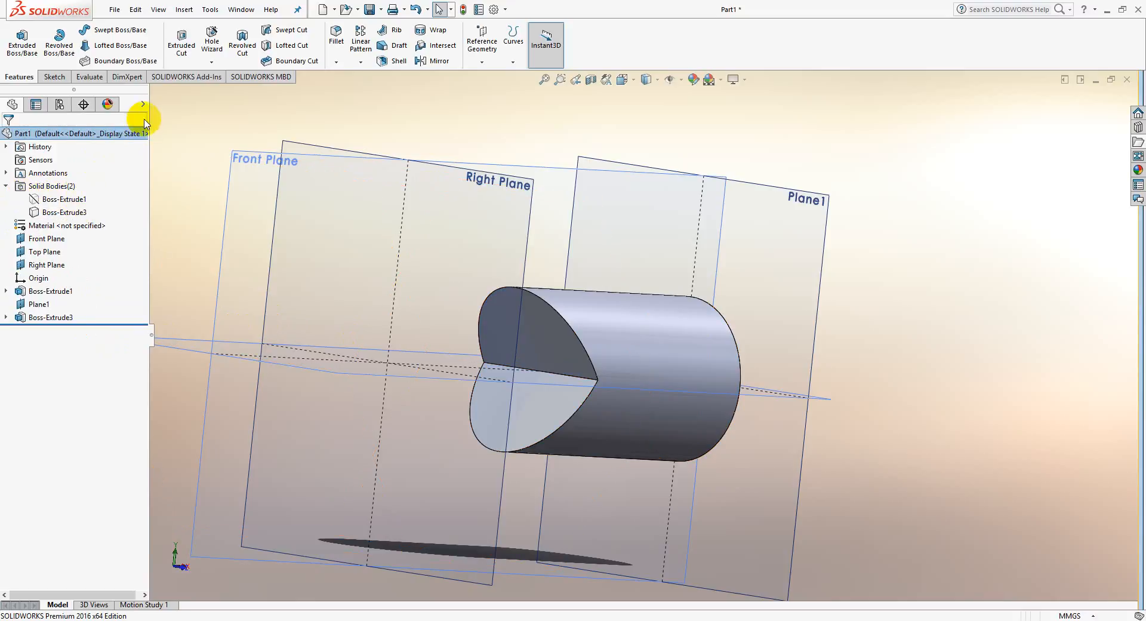
right_click(55, 199)
click(67, 180)
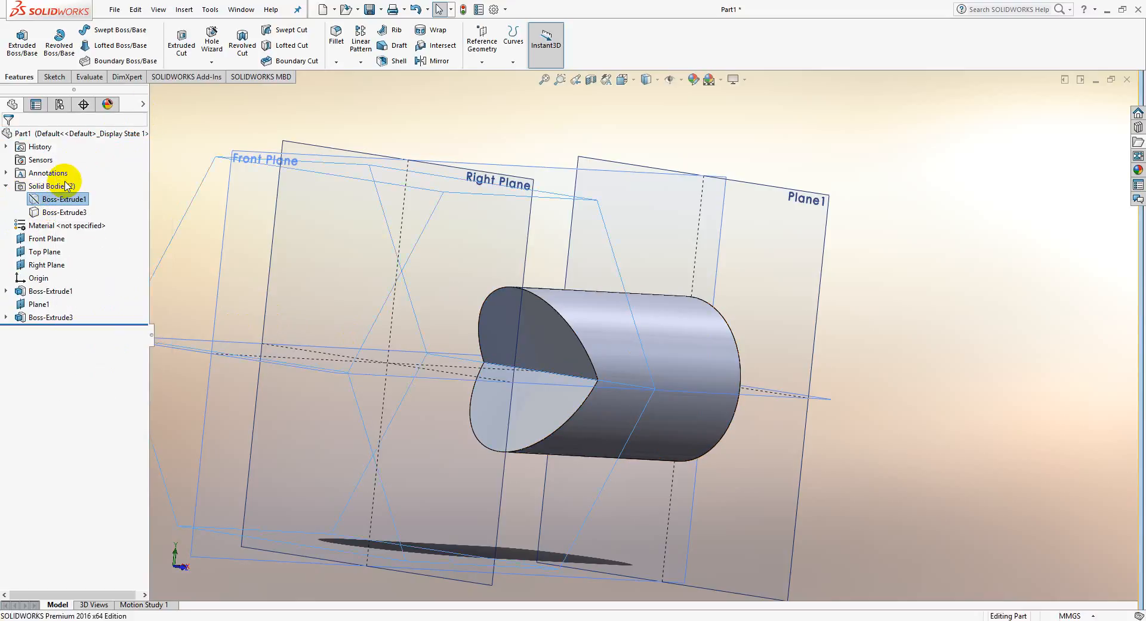
scroll(789, 433, up, 4)
click(829, 416)
middle_drag(762, 393, 621, 413)
Step: Edit the cylinder's extrusion to enable Merge result and accept the change
right_click(44, 317)
click(57, 297)
click(27, 251)
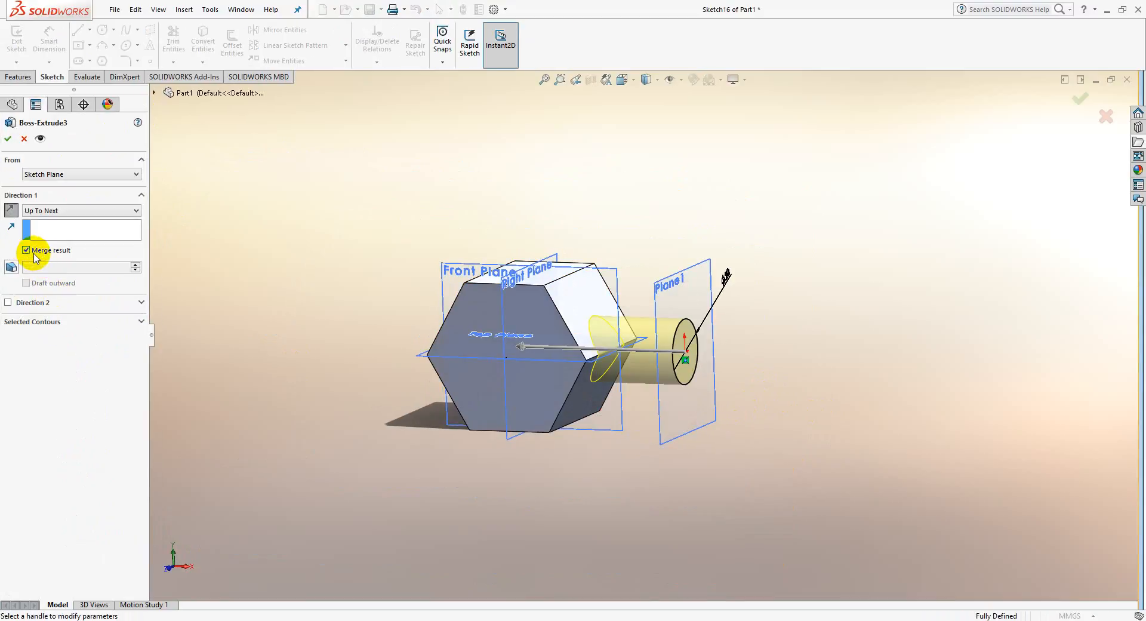
click(7, 140)
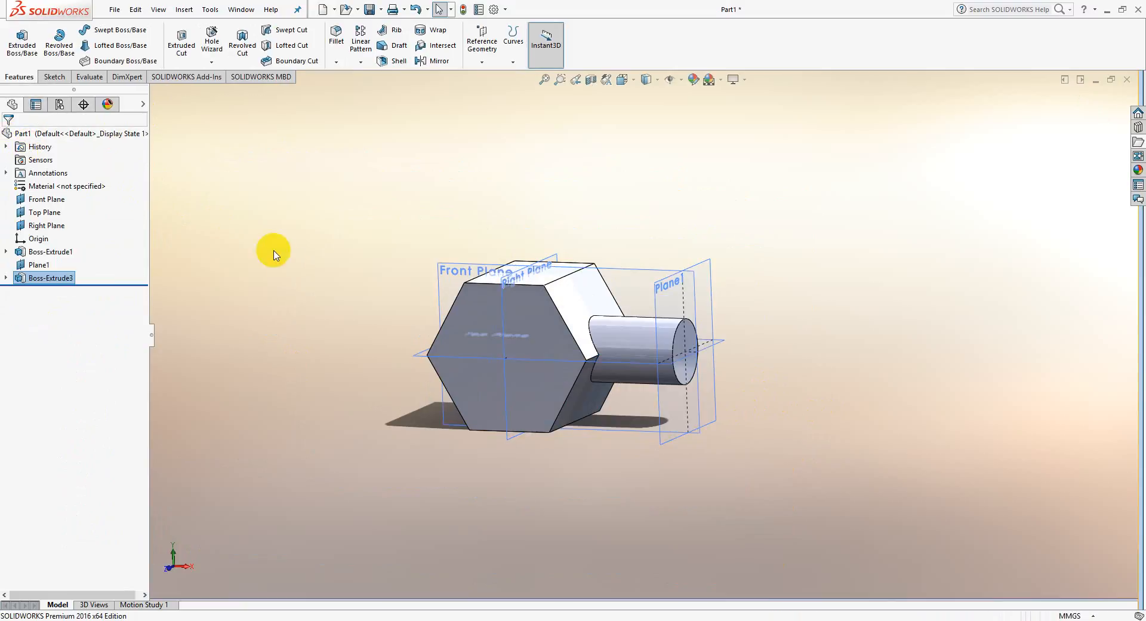
click(543, 323)
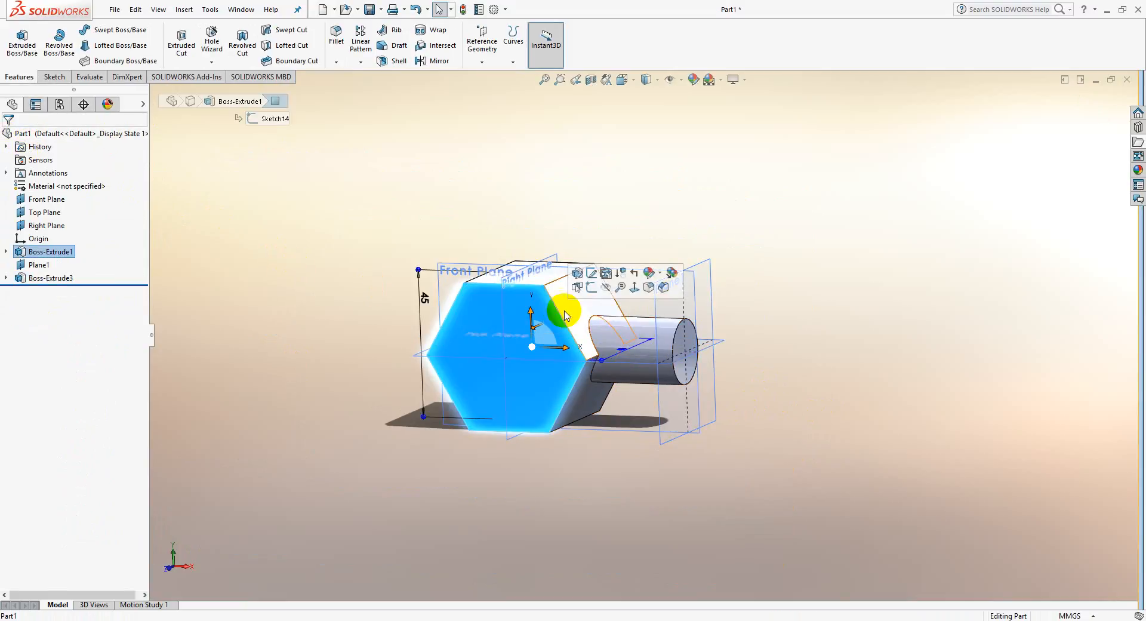
click(635, 328)
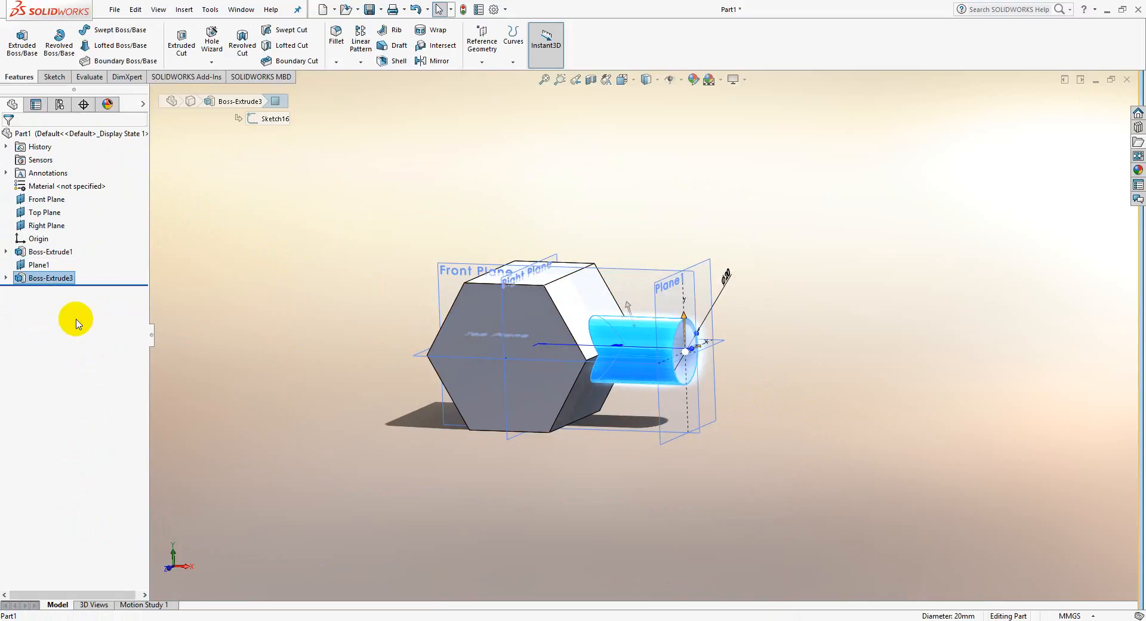
Step: Set the cylinder extrusion's end condition to Up To Surface with the prism's upper sloping face as target, accept, and inspect the cylinder's end
right_click(46, 280)
click(59, 245)
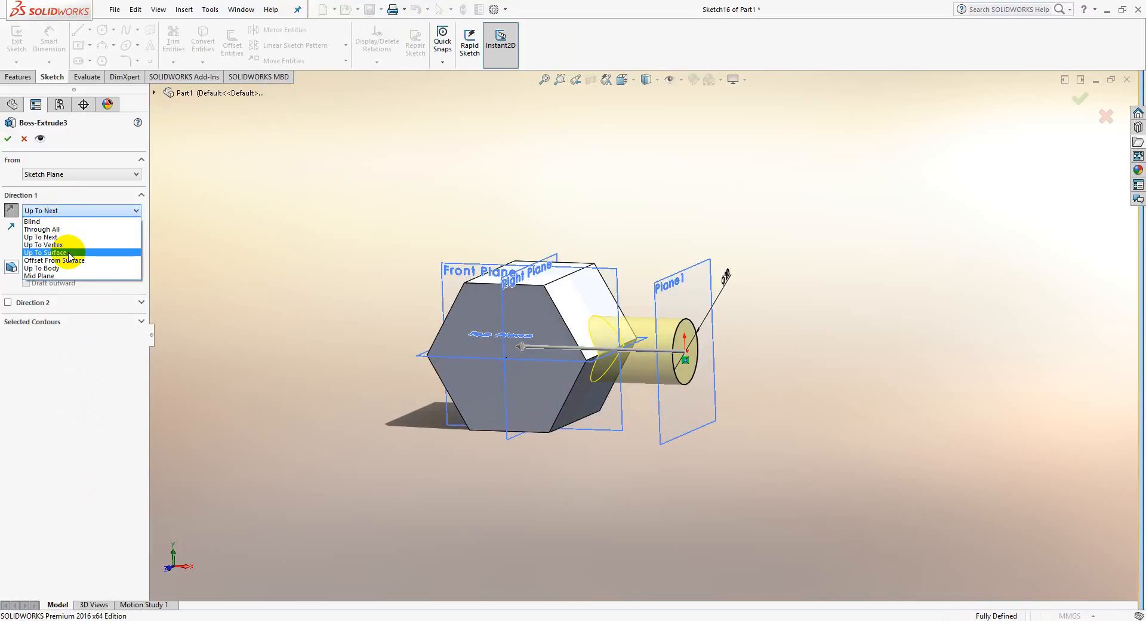
click(69, 253)
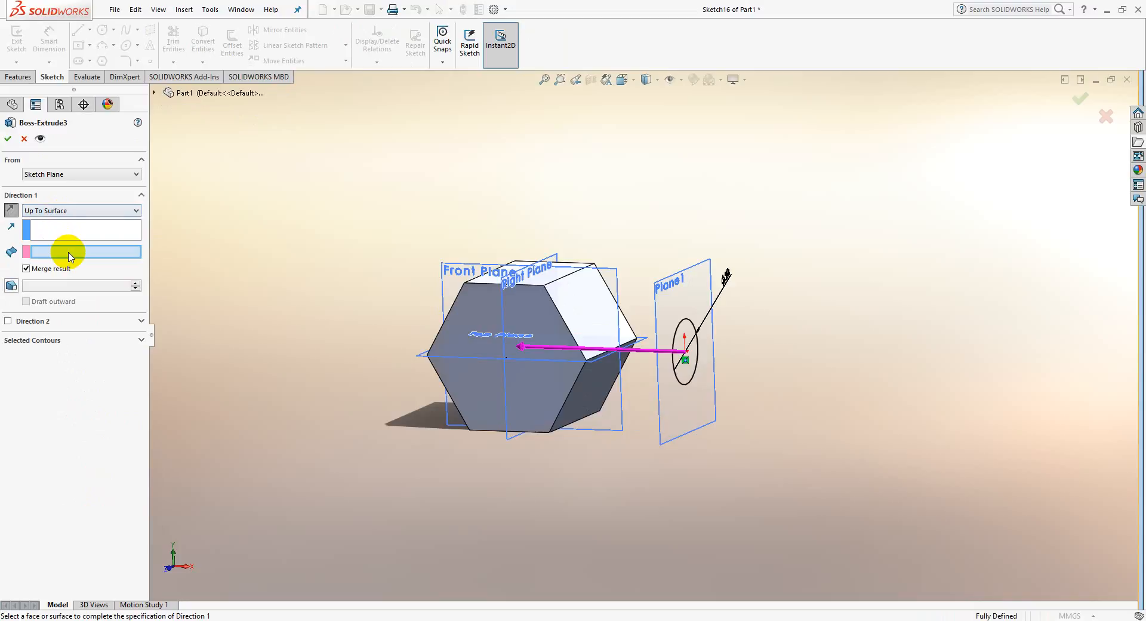
click(595, 308)
scroll(596, 308, down, 2)
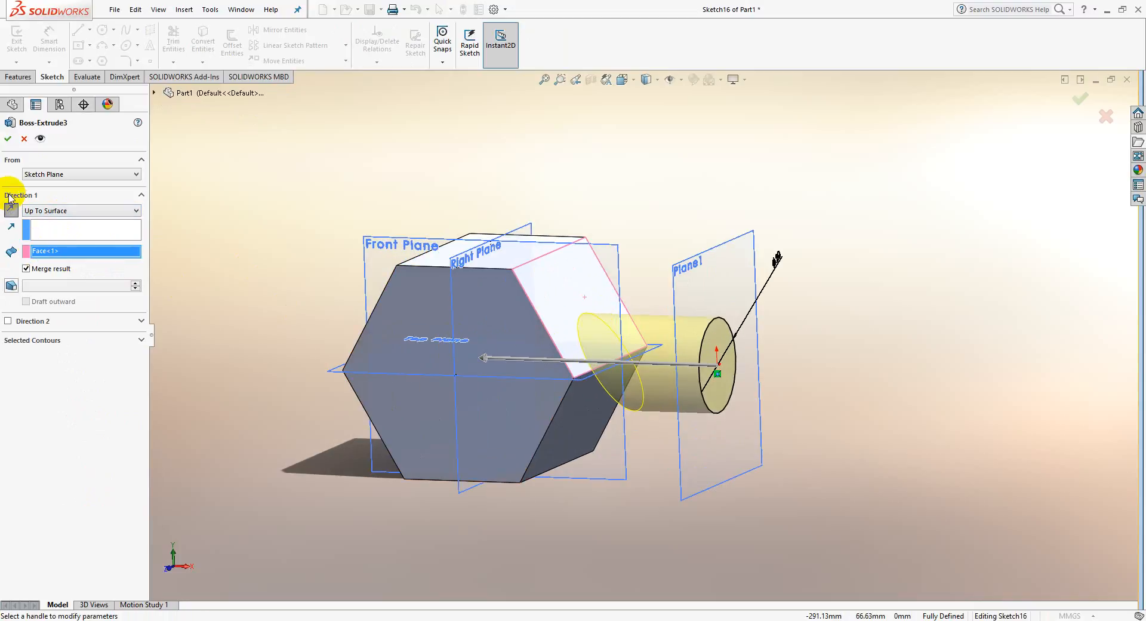
click(8, 140)
middle_drag(670, 389, 633, 322)
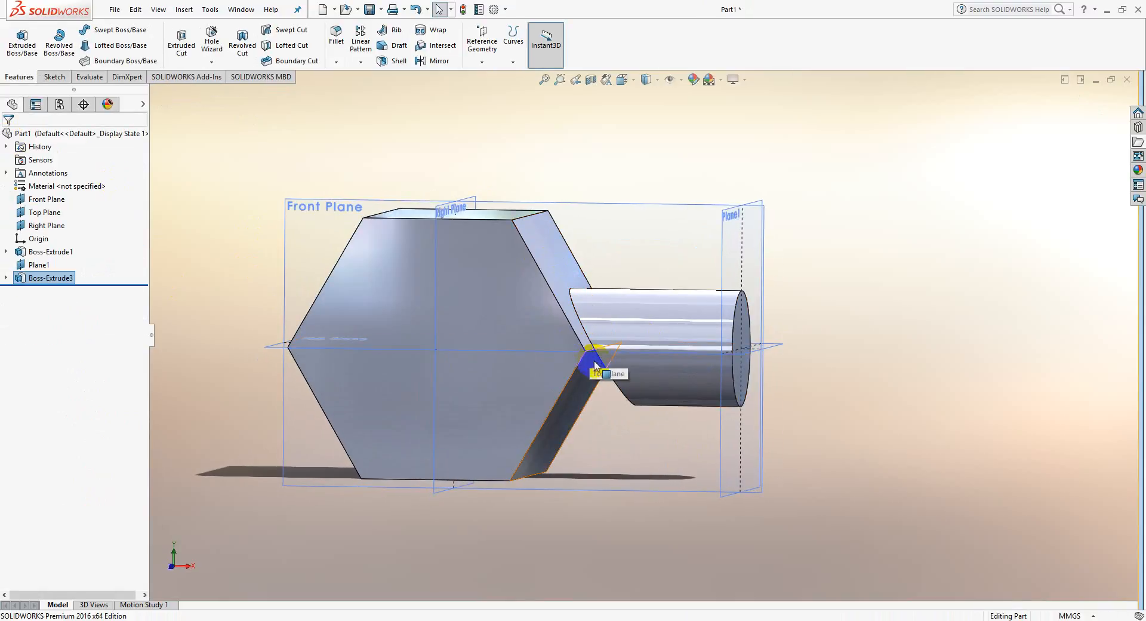
middle_drag(641, 401, 652, 324)
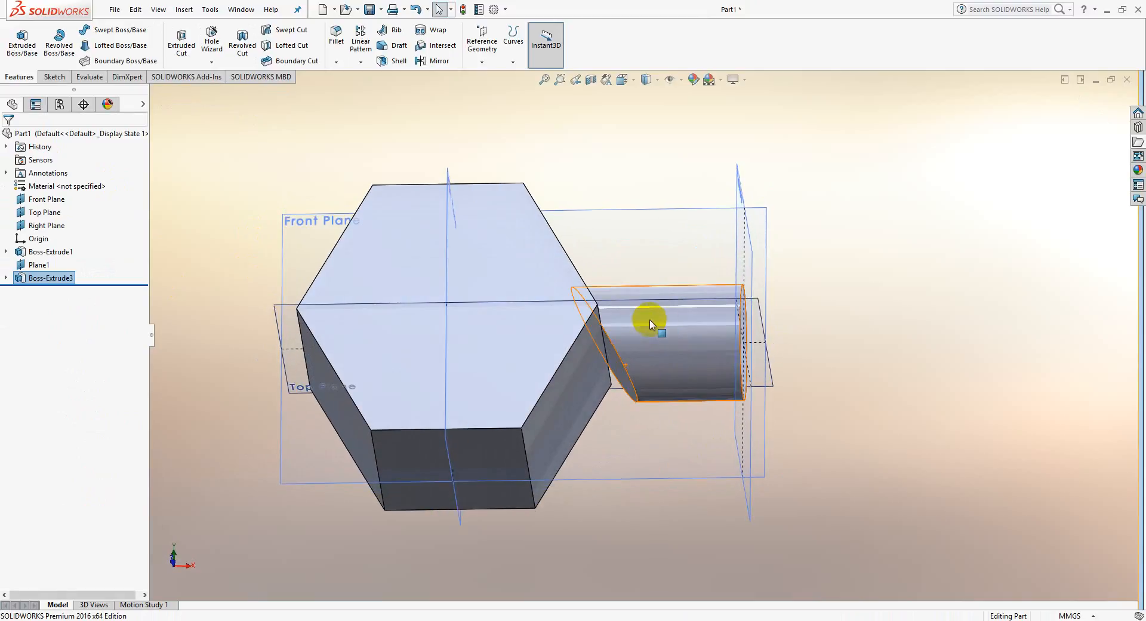
click(619, 369)
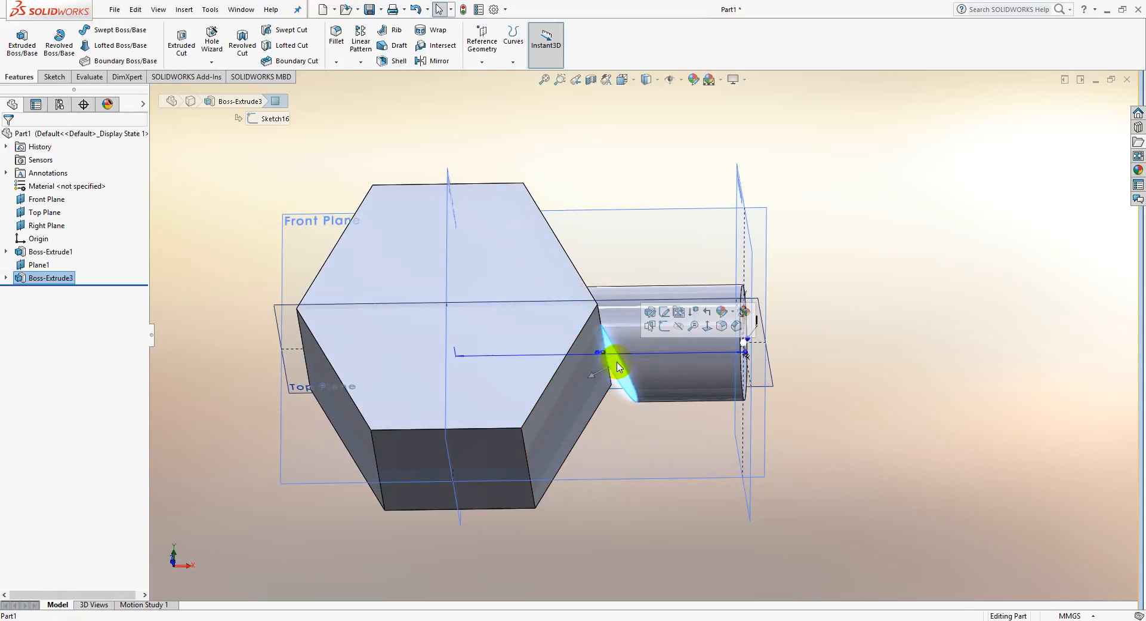
middle_drag(633, 378, 524, 247)
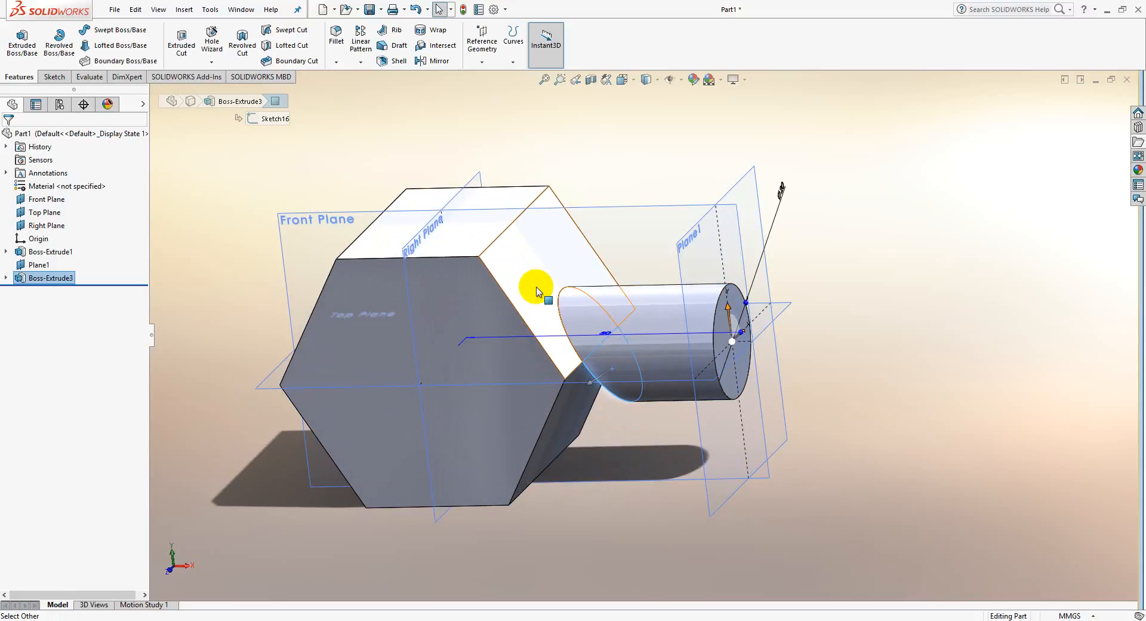
Step: Edit the cylinder's extrusion to end Offset From Surface, 3 mm from the prism's upper sloping face, and accept the change
right_click(40, 281)
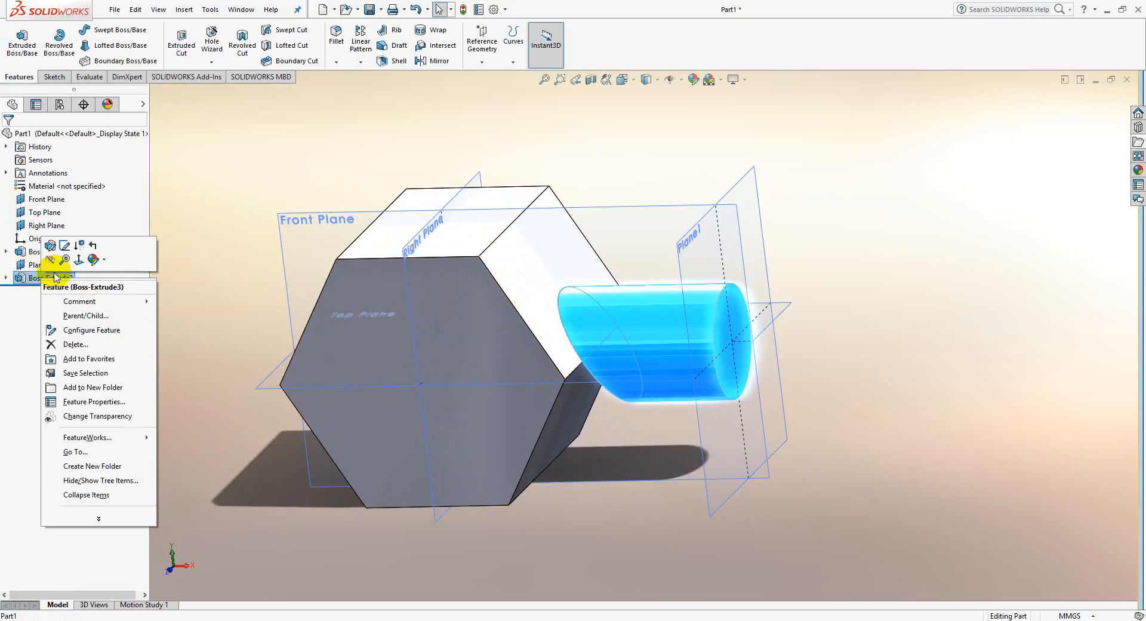
click(48, 248)
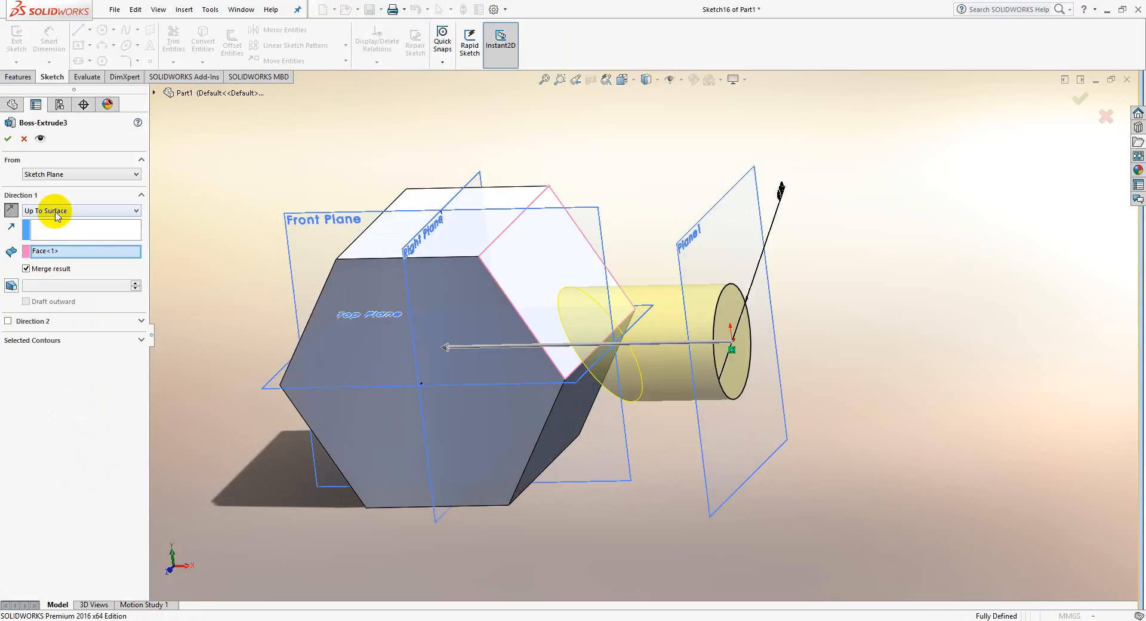
click(55, 209)
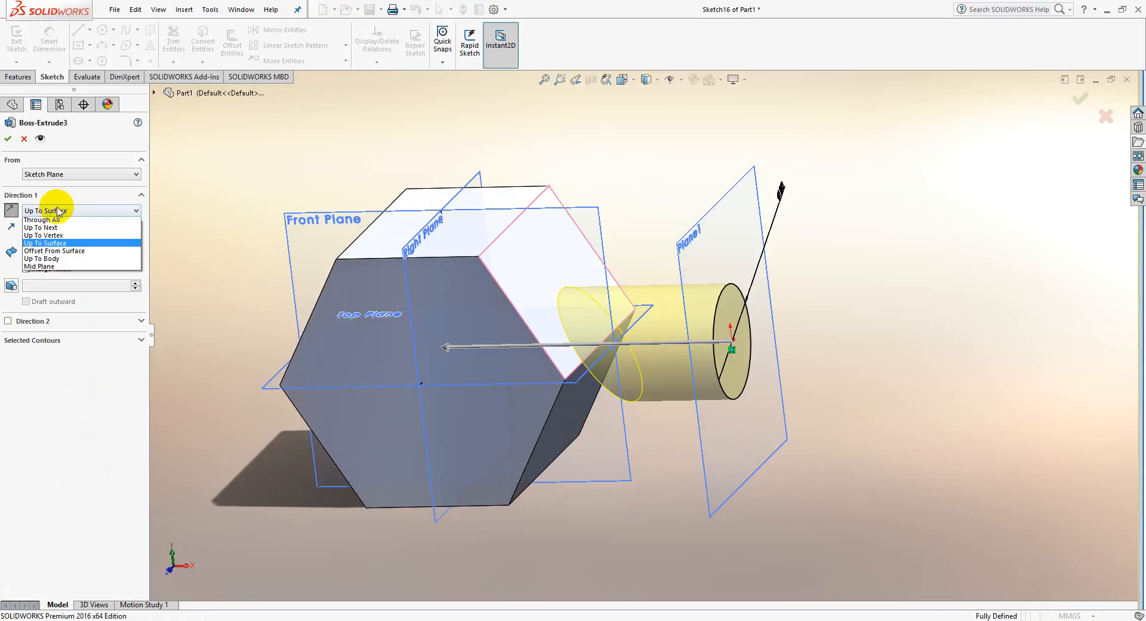
click(66, 259)
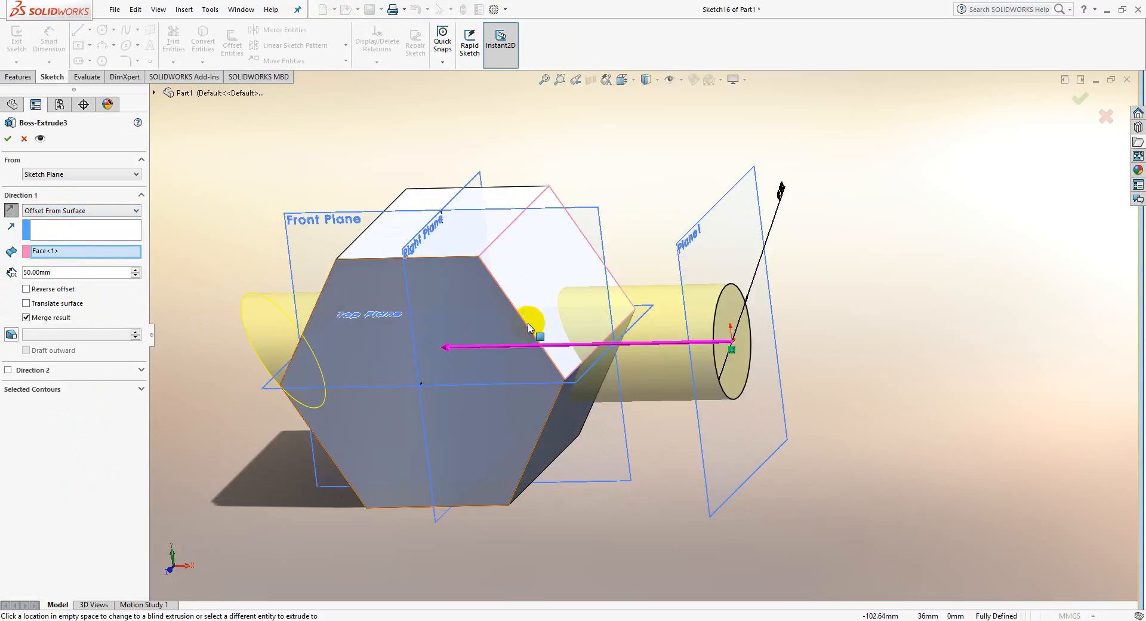
middle_drag(528, 325, 553, 285)
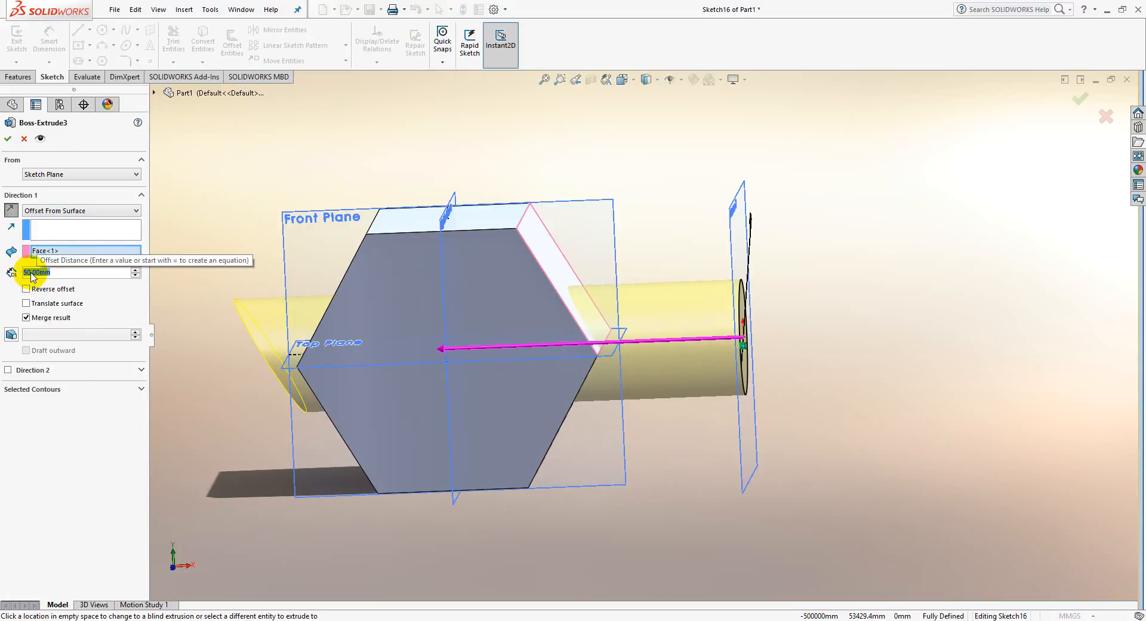
text(3)
key(Return)
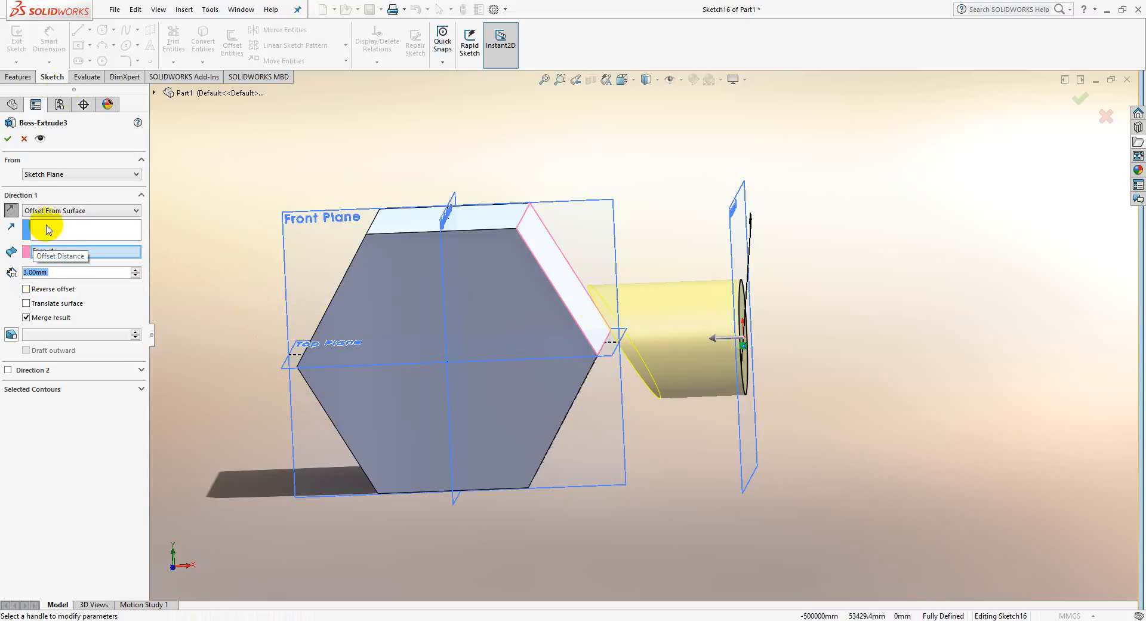
middle_drag(550, 346, 559, 323)
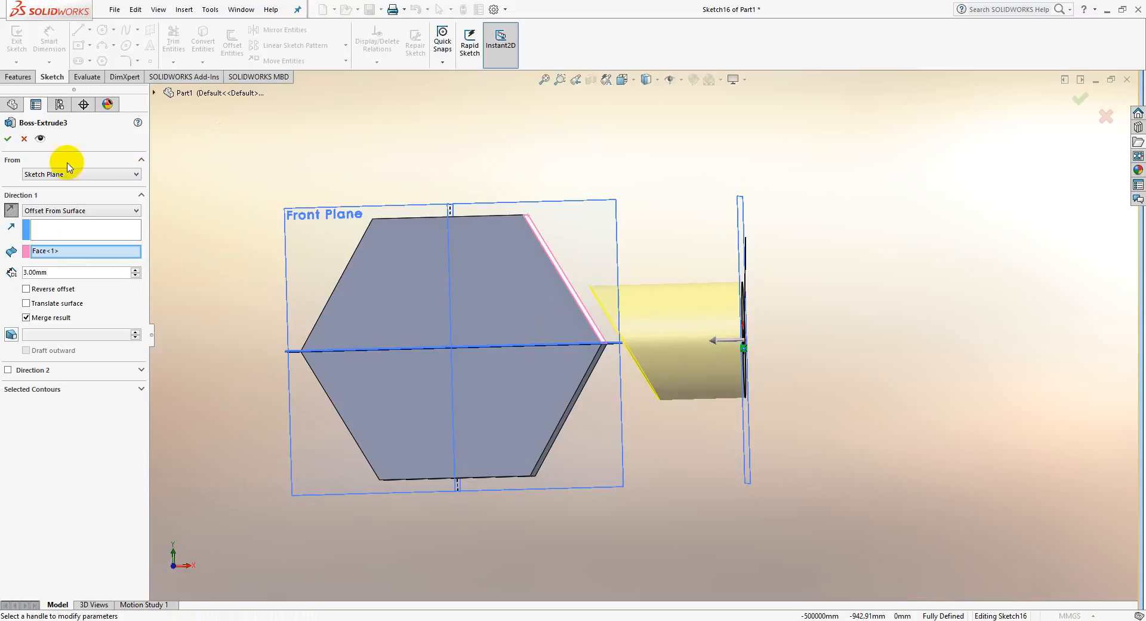
click(7, 136)
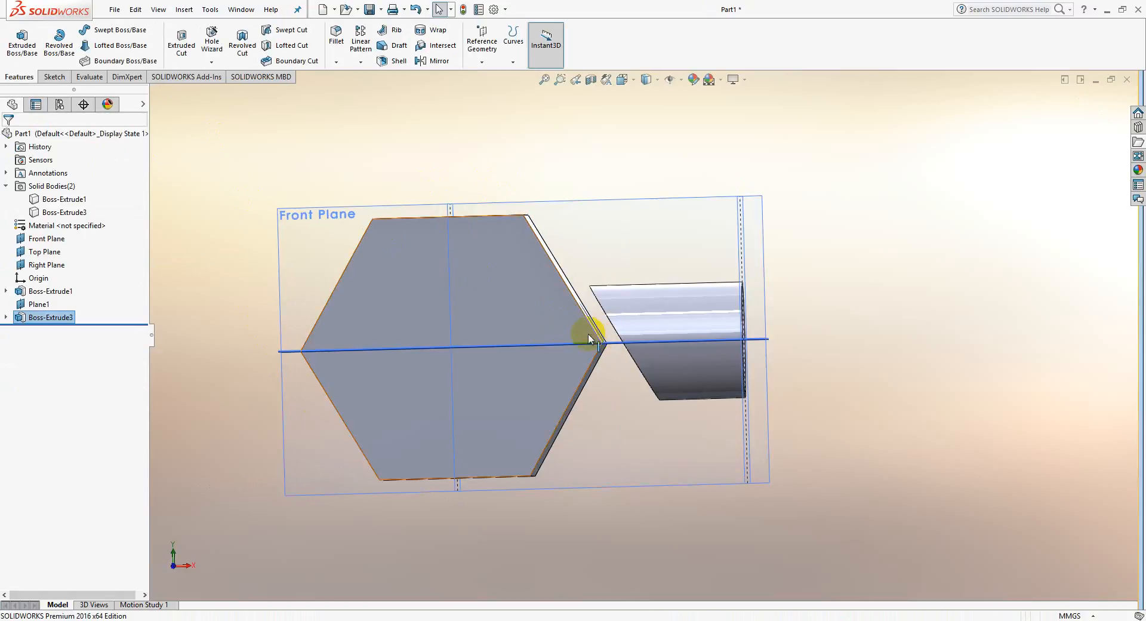
Step: Inspect the gap between cylinder and prism, enable Reverse offset in the cylinder's extrusion and accept the change
scroll(589, 322, down, 5)
middle_drag(591, 300, 599, 323)
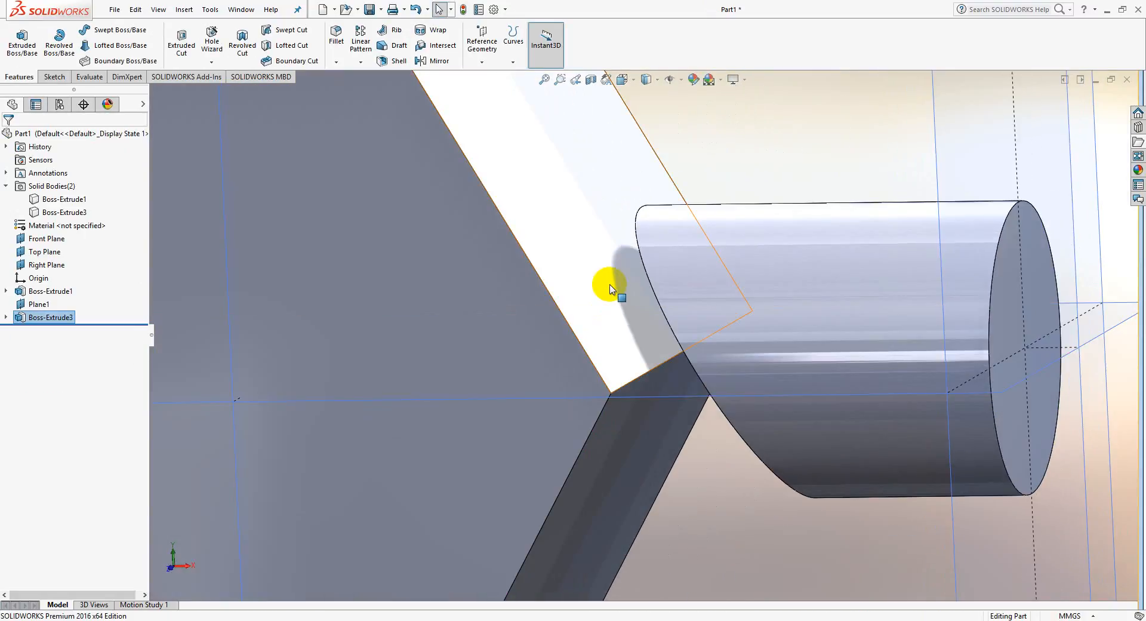
click(610, 287)
middle_drag(675, 317, 706, 284)
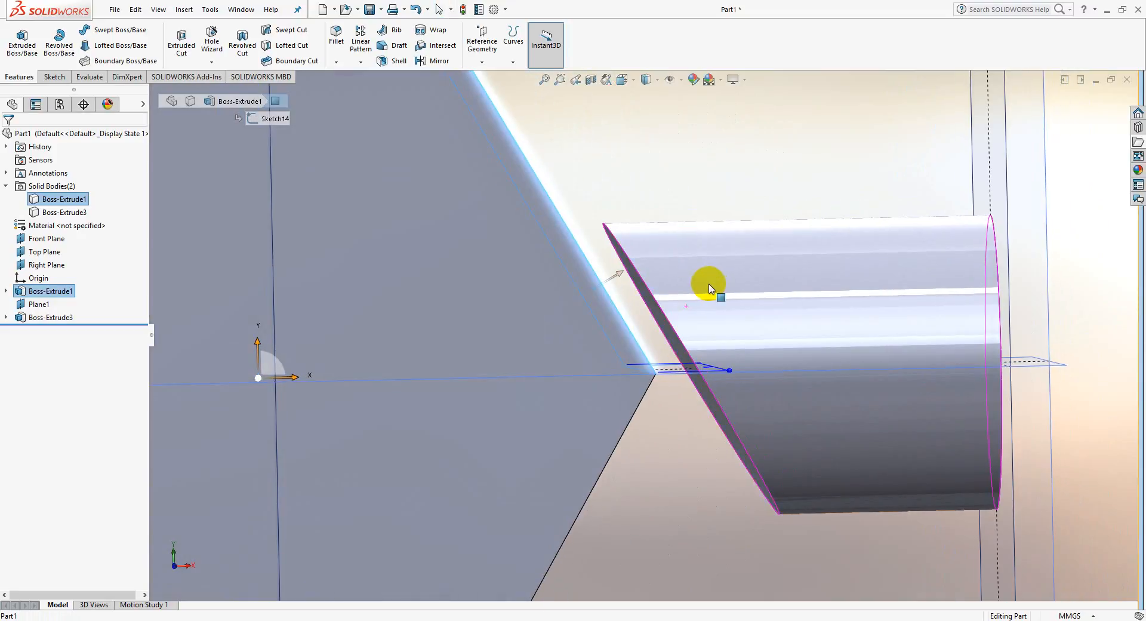
click(645, 296)
right_click(39, 317)
click(52, 288)
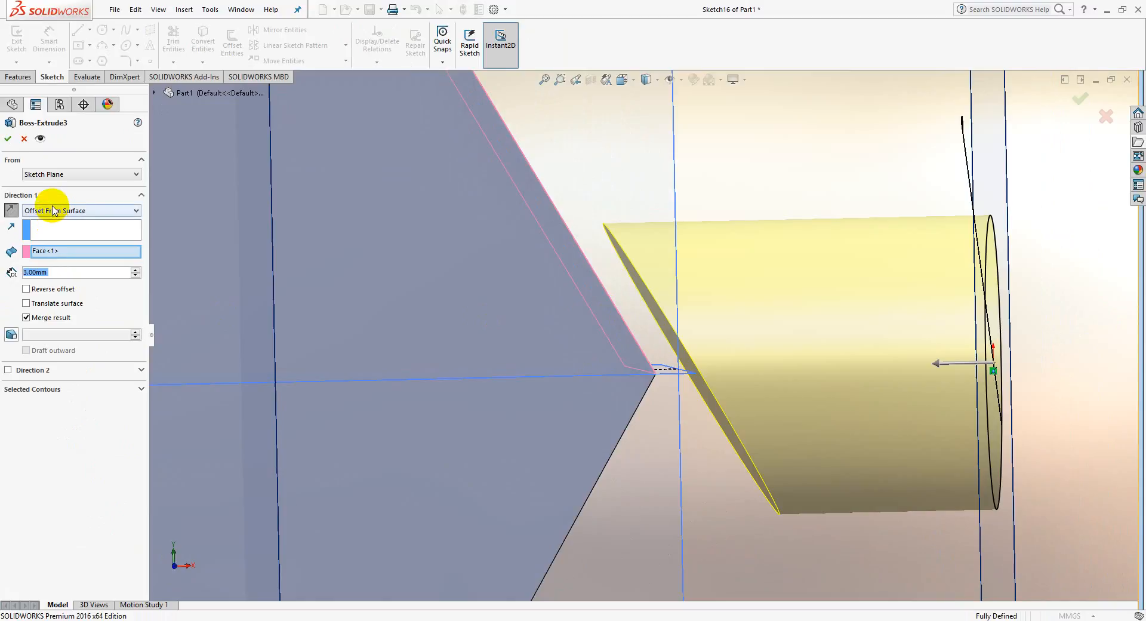
click(26, 288)
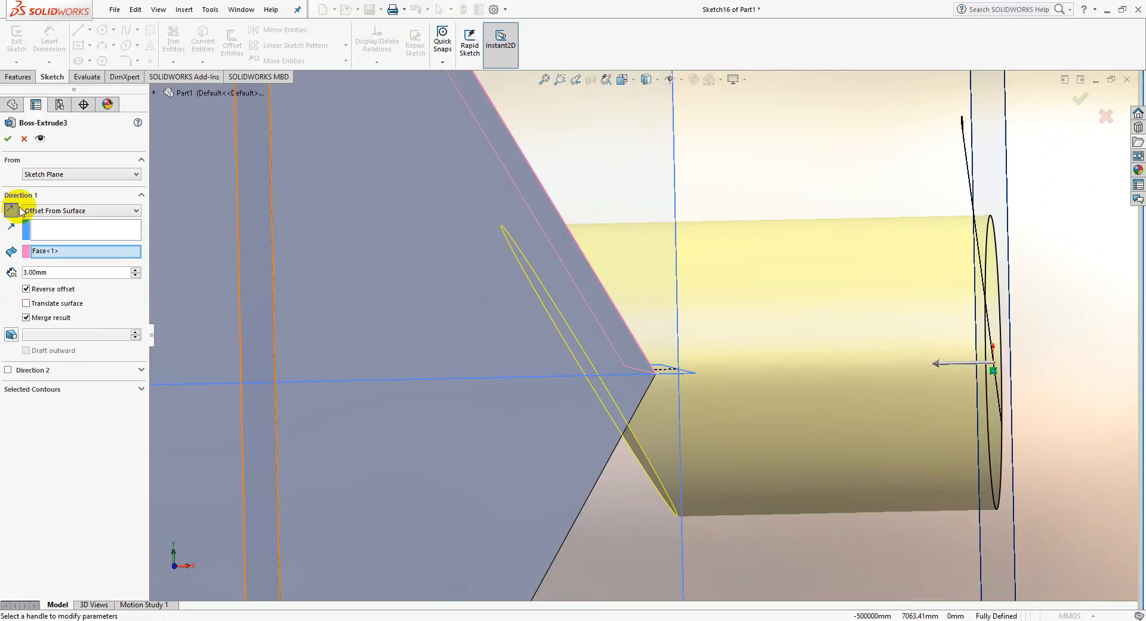
click(11, 142)
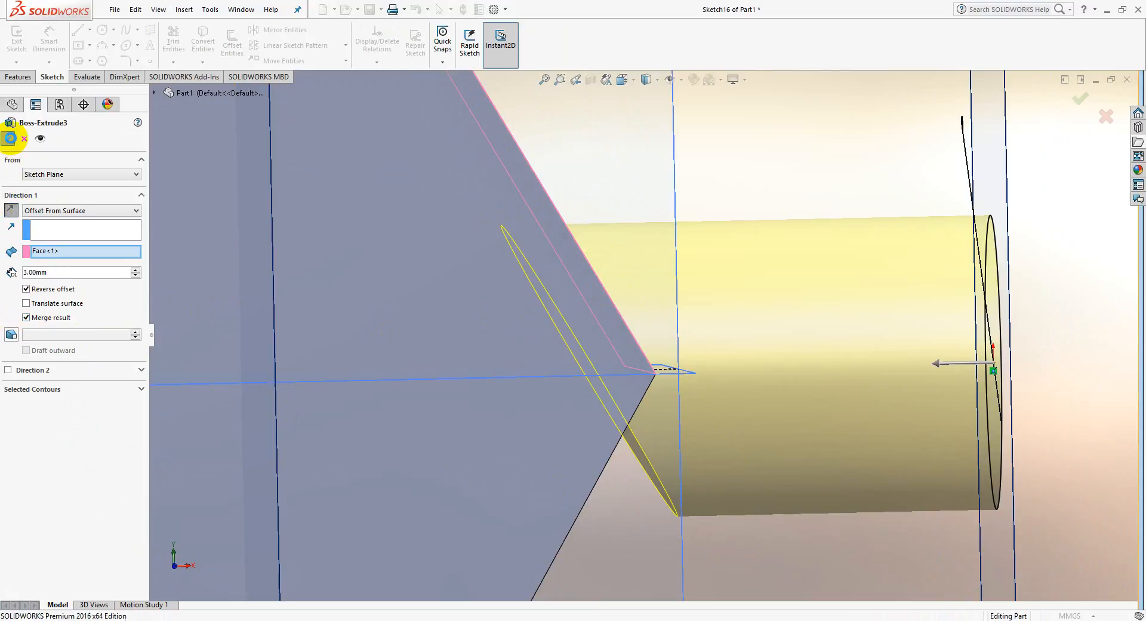
Step: Inspect where the cylinder enters the prism, disable Merge result in the cylinder's extrusion and accept the change
scroll(634, 348, up, 6)
middle_drag(635, 367, 591, 371)
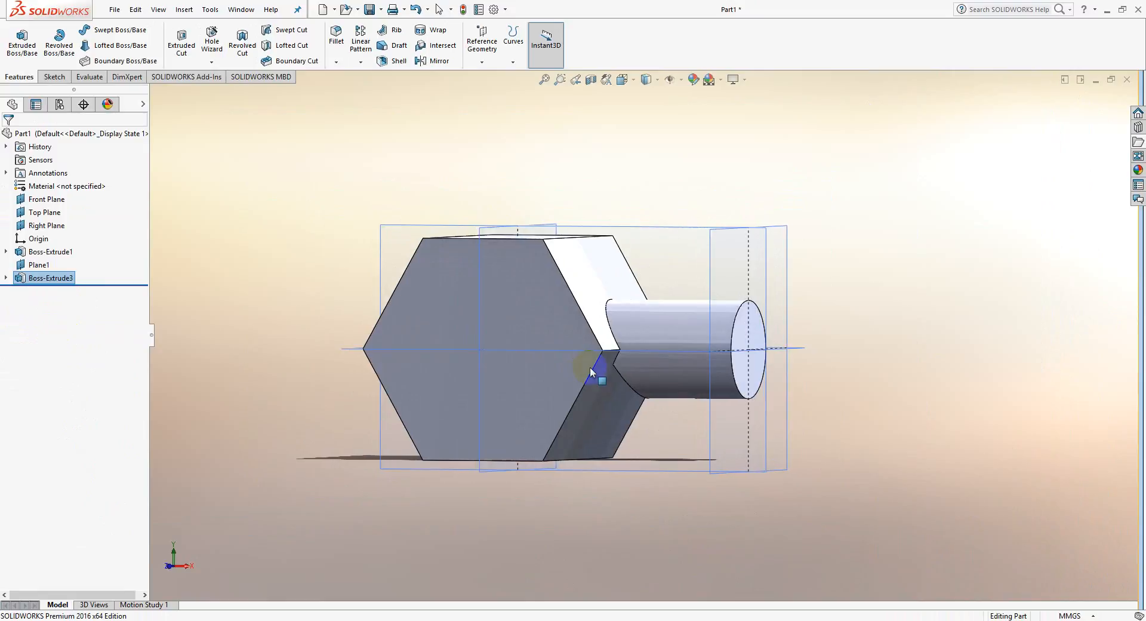
click(555, 307)
click(573, 322)
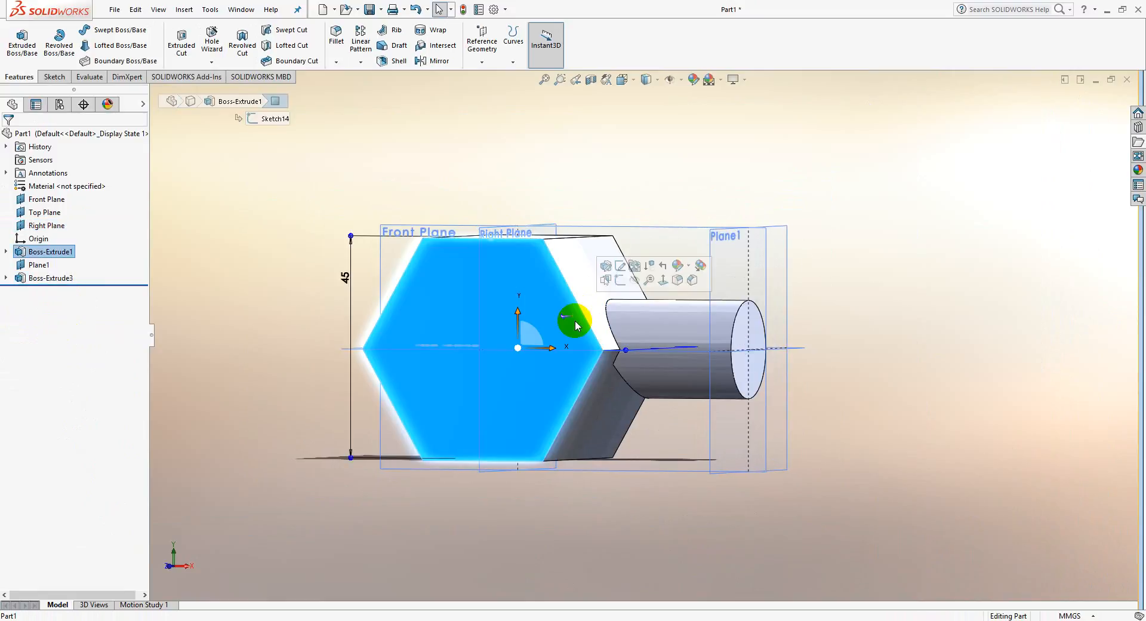
click(660, 313)
right_click(47, 278)
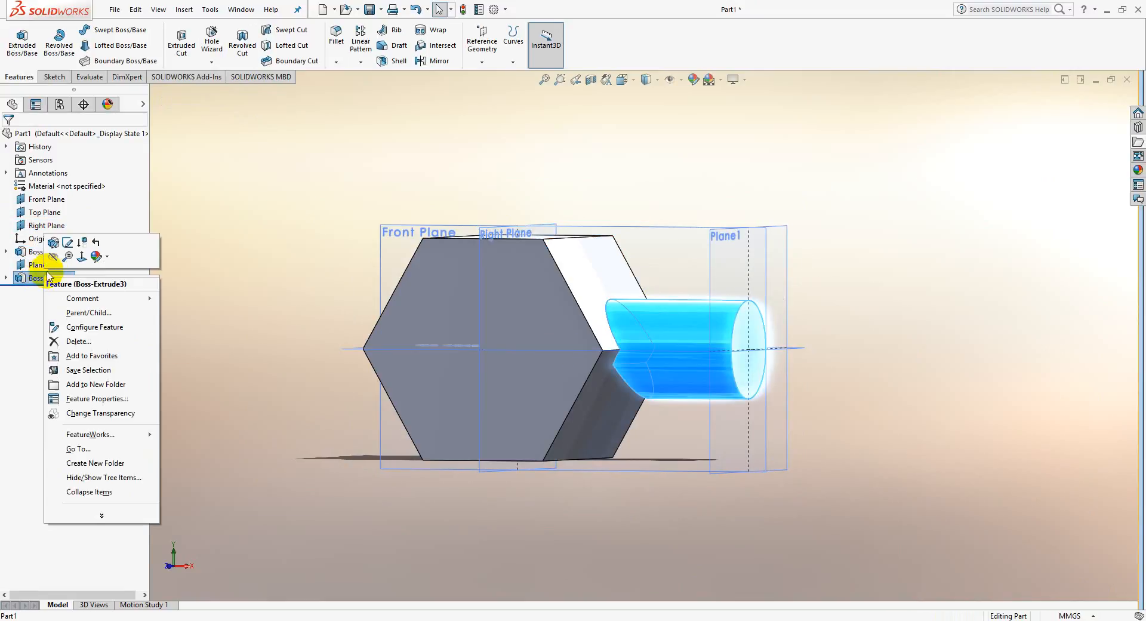
click(53, 243)
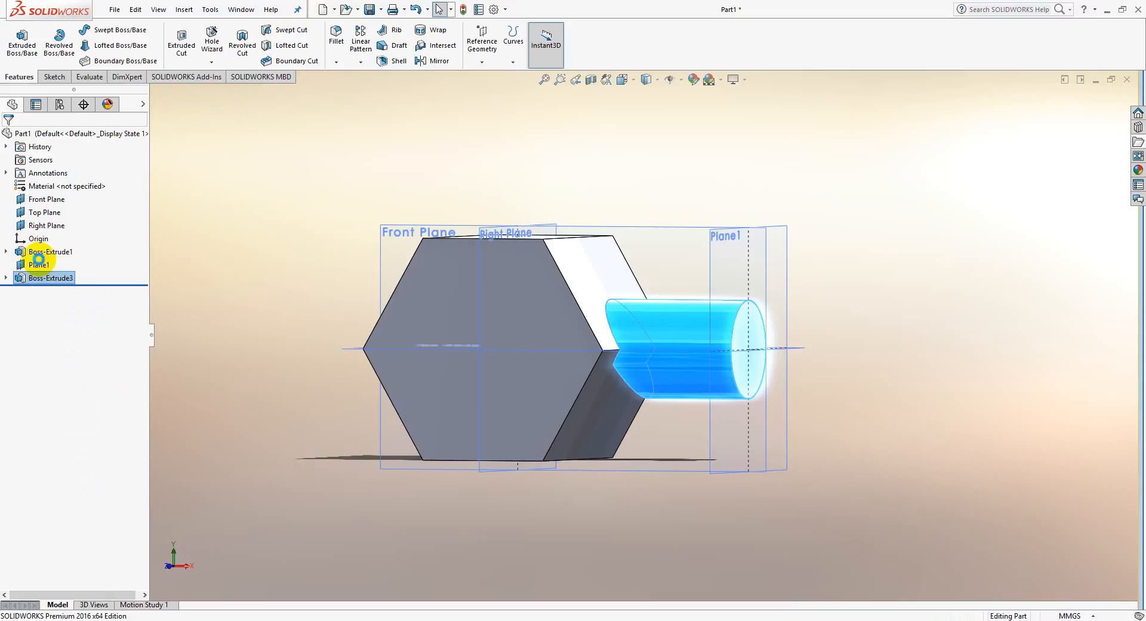
click(634, 358)
click(632, 351)
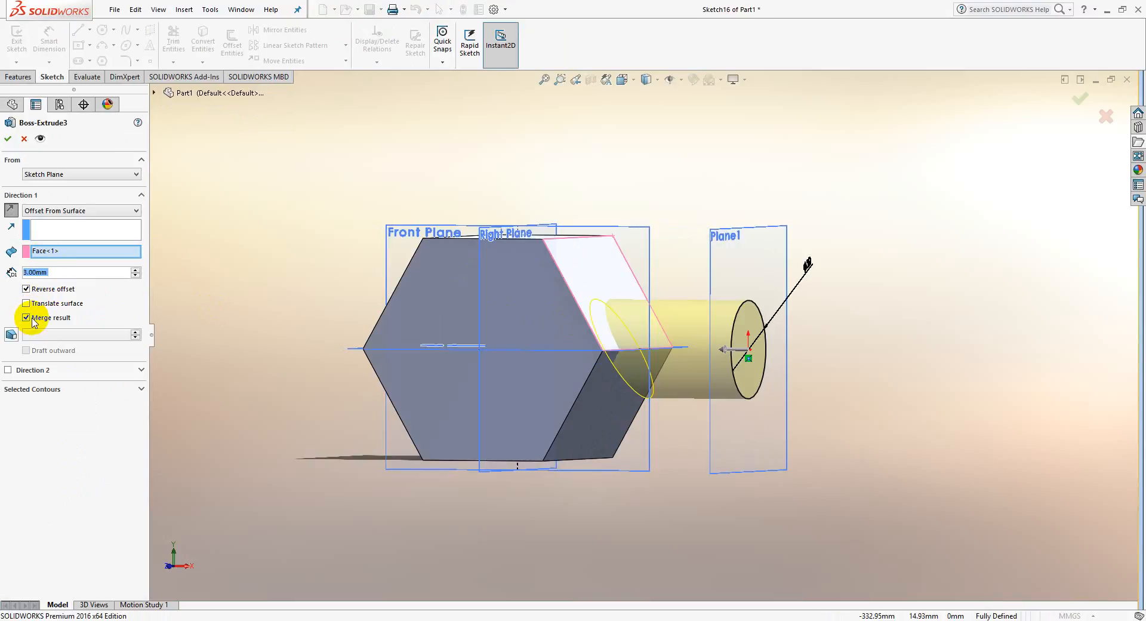
click(8, 139)
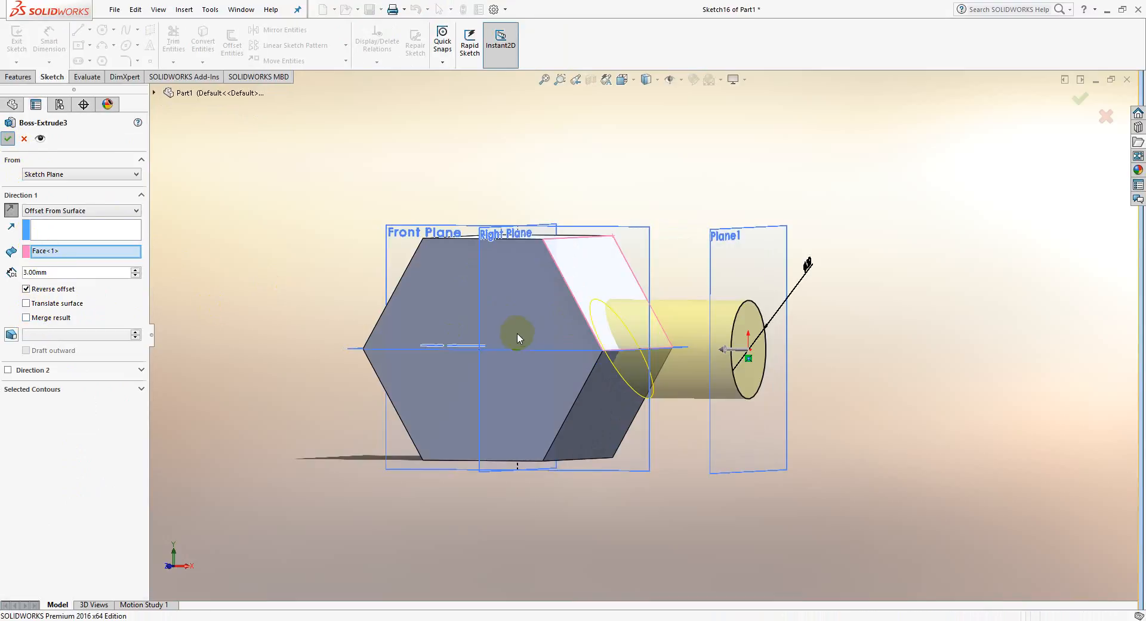
Step: Hide the hexagonal prism's body and inspect the angled end of the offset cylinder
click(559, 383)
right_click(559, 383)
click(597, 296)
middle_drag(682, 332, 708, 342)
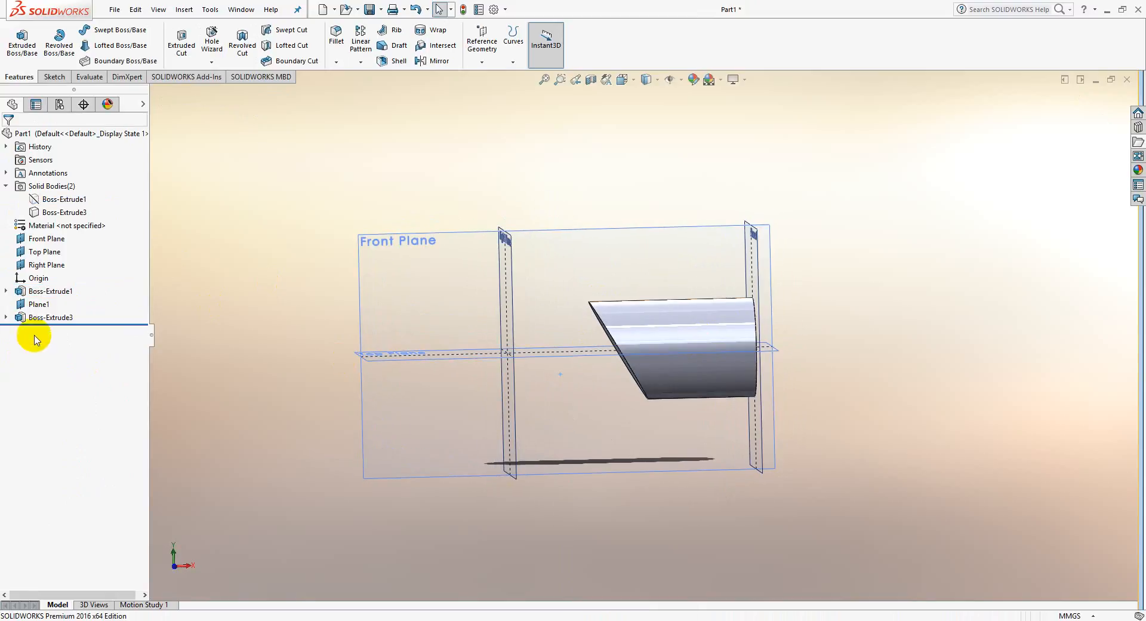
right_click(51, 199)
click(63, 165)
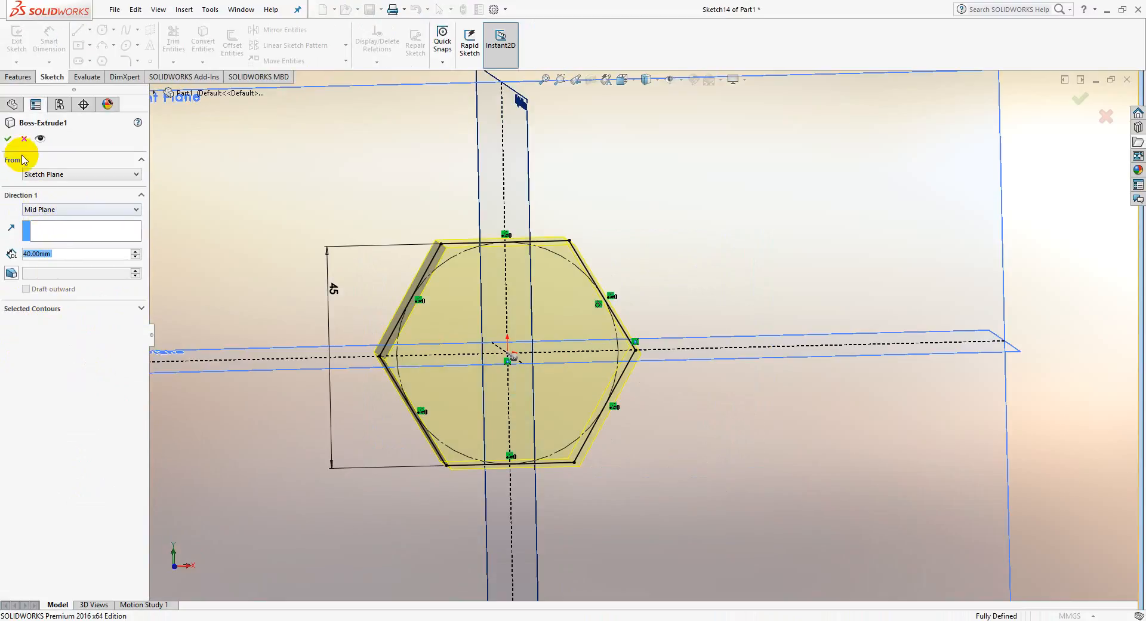
click(9, 141)
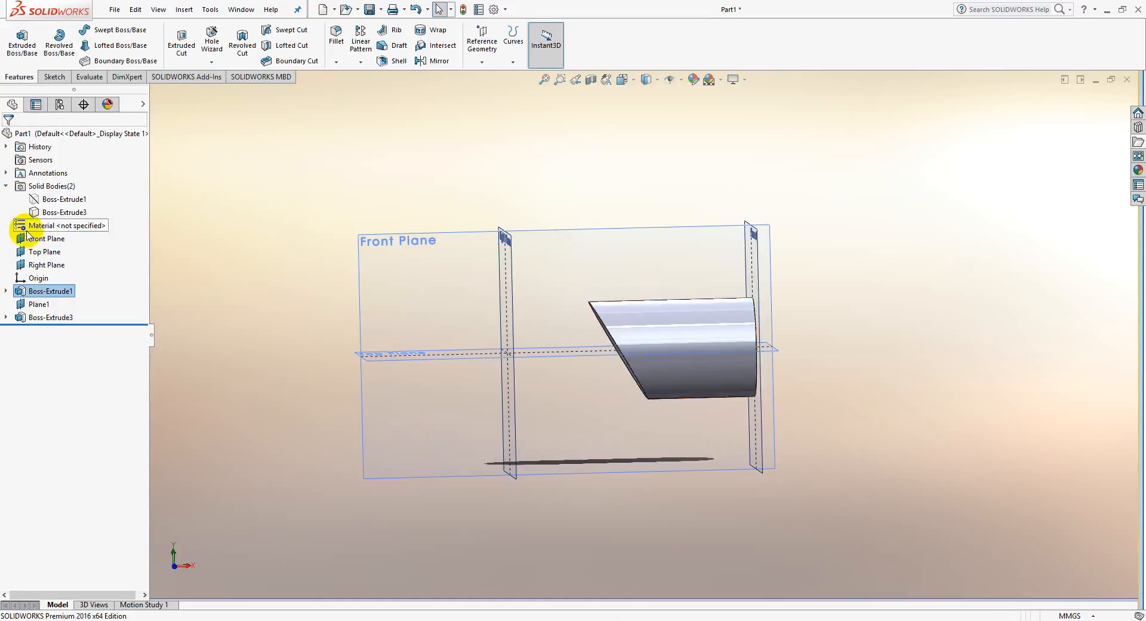
Step: Try to set the cylinder extrusion's end condition to Up To Body without a target body, and cancel the edit
right_click(48, 317)
click(54, 289)
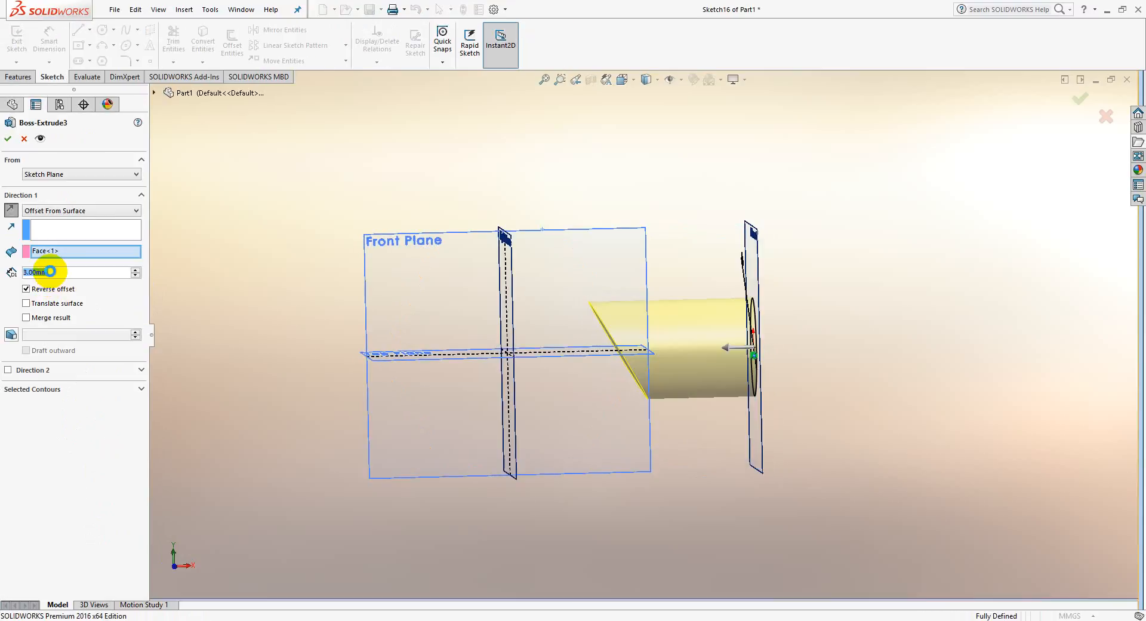
click(54, 214)
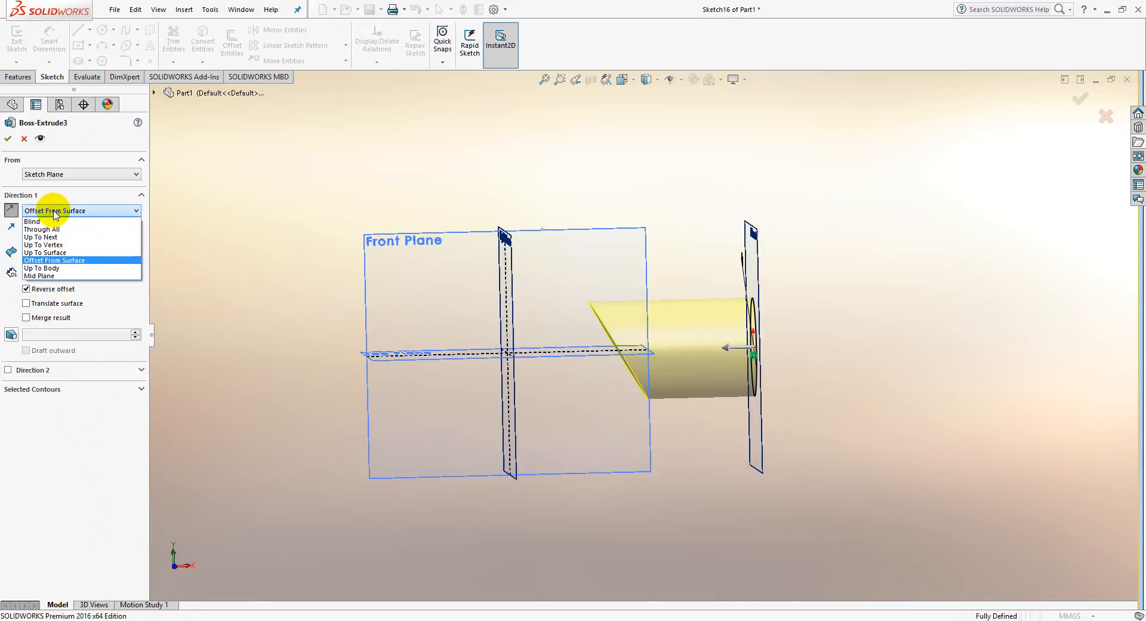
click(56, 273)
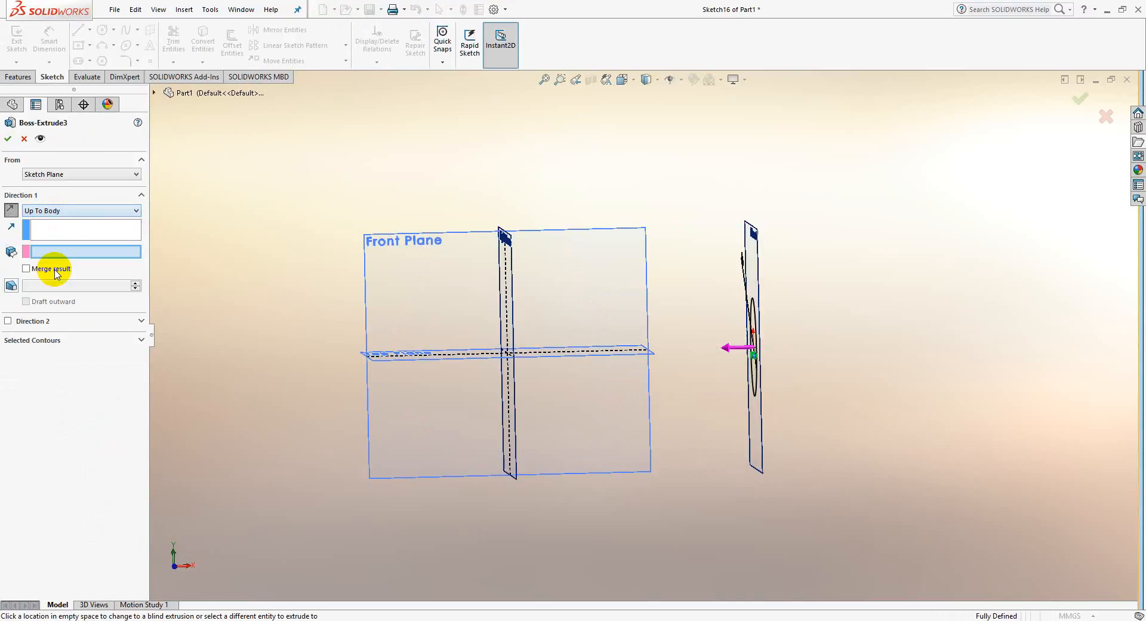
click(9, 139)
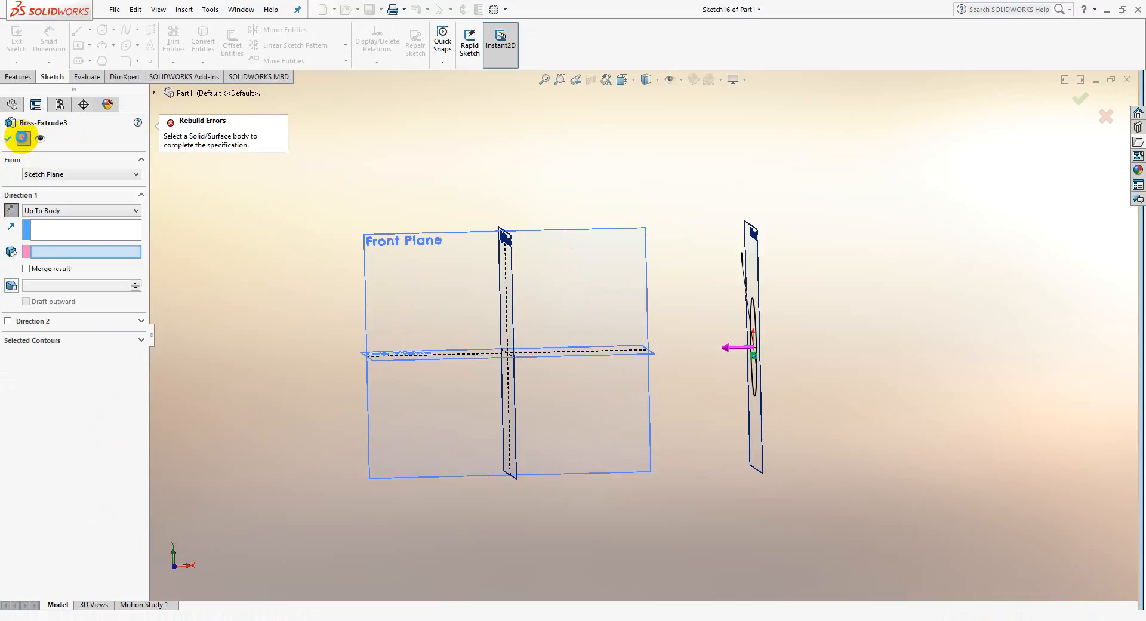
click(24, 138)
Step: Show the hidden prism body and set the cylinder extrusion's end condition to Up To Body with the prism as target, accepting the change
right_click(62, 200)
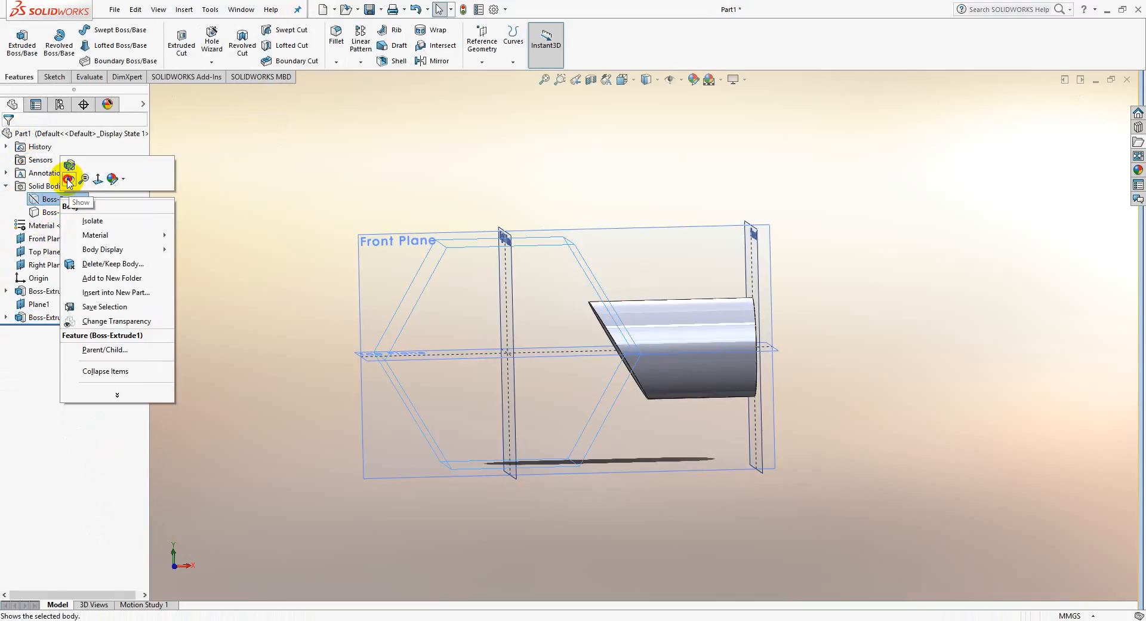
click(68, 181)
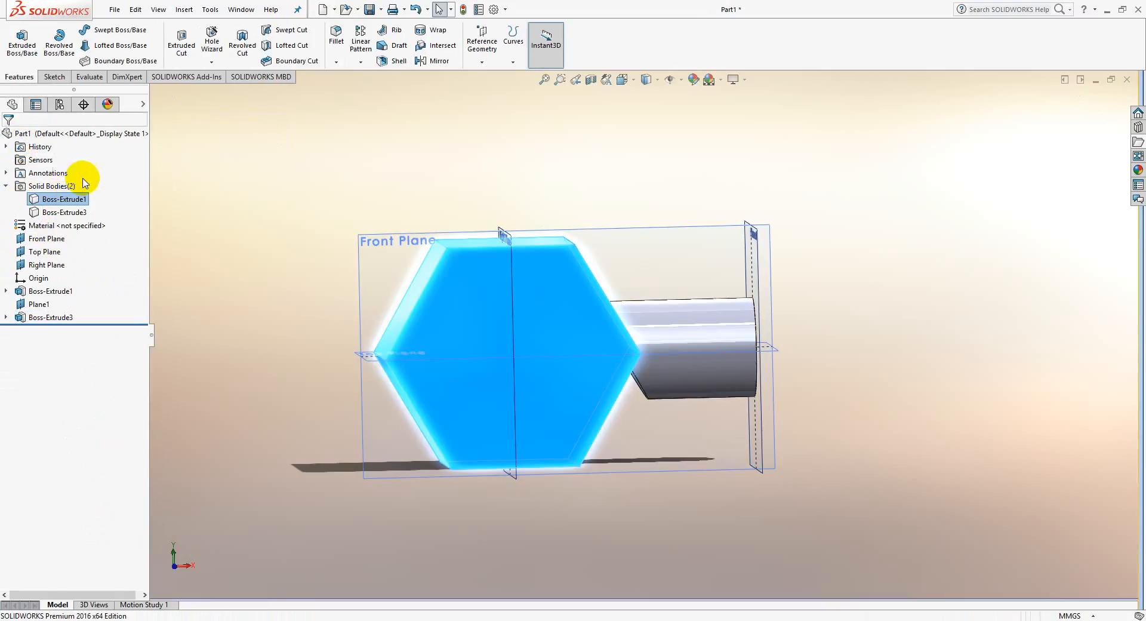
right_click(48, 320)
click(83, 286)
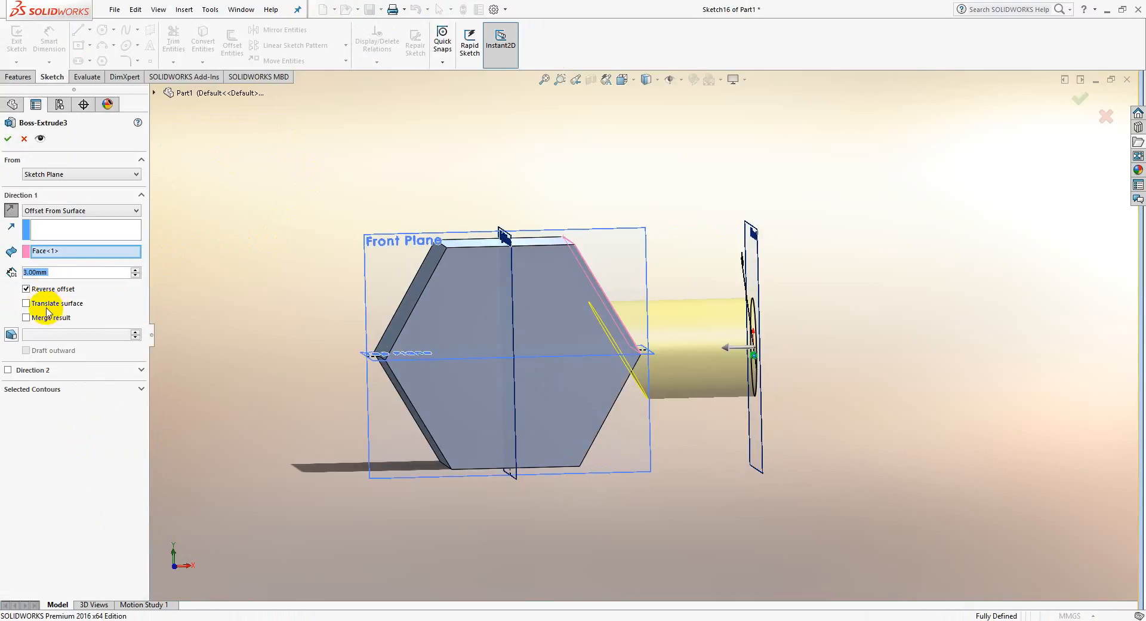
click(54, 209)
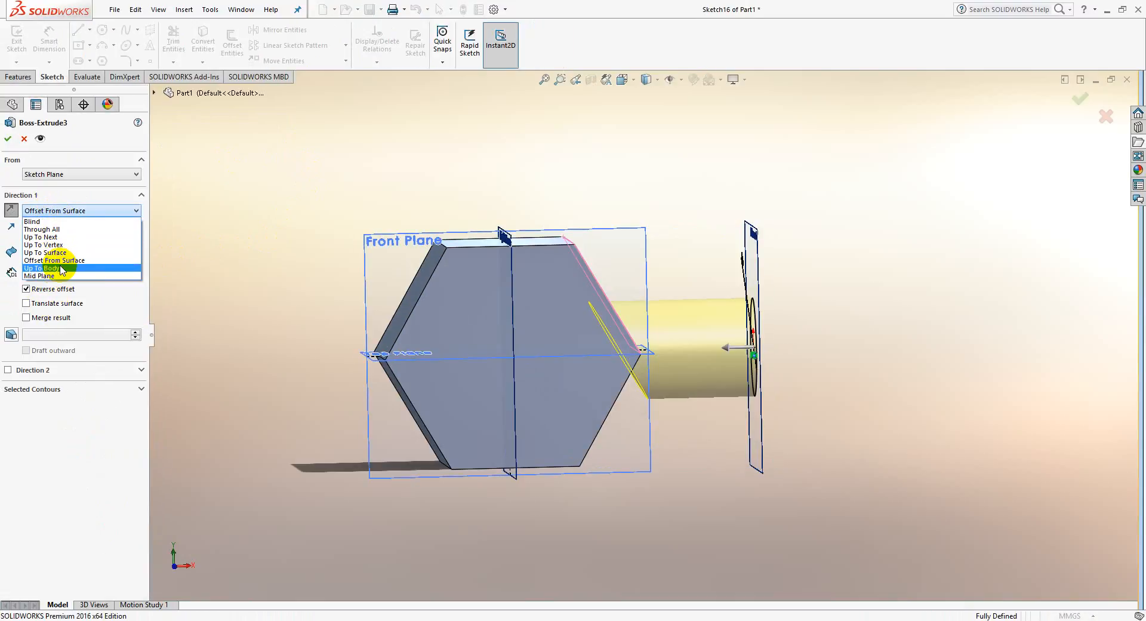
click(63, 269)
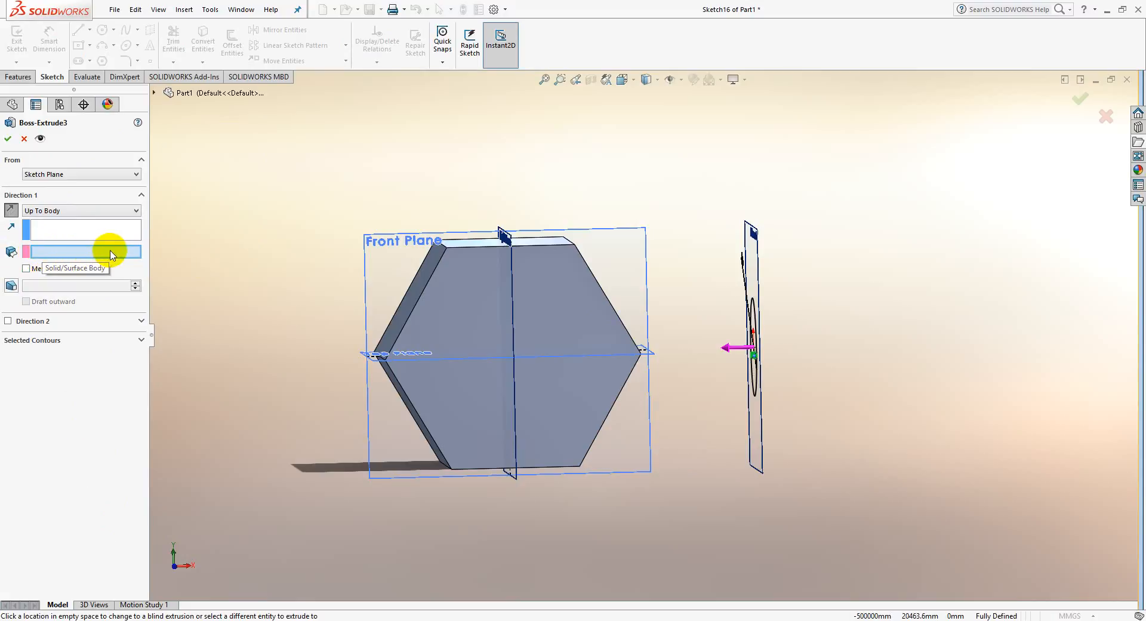
click(561, 294)
middle_drag(561, 295, 527, 314)
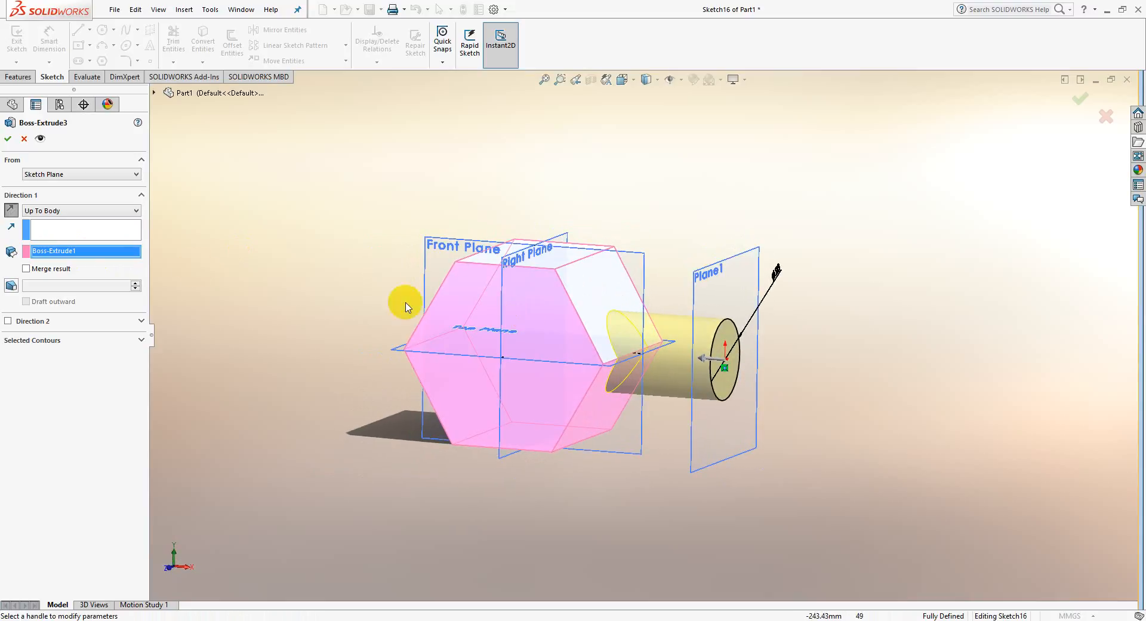
click(9, 142)
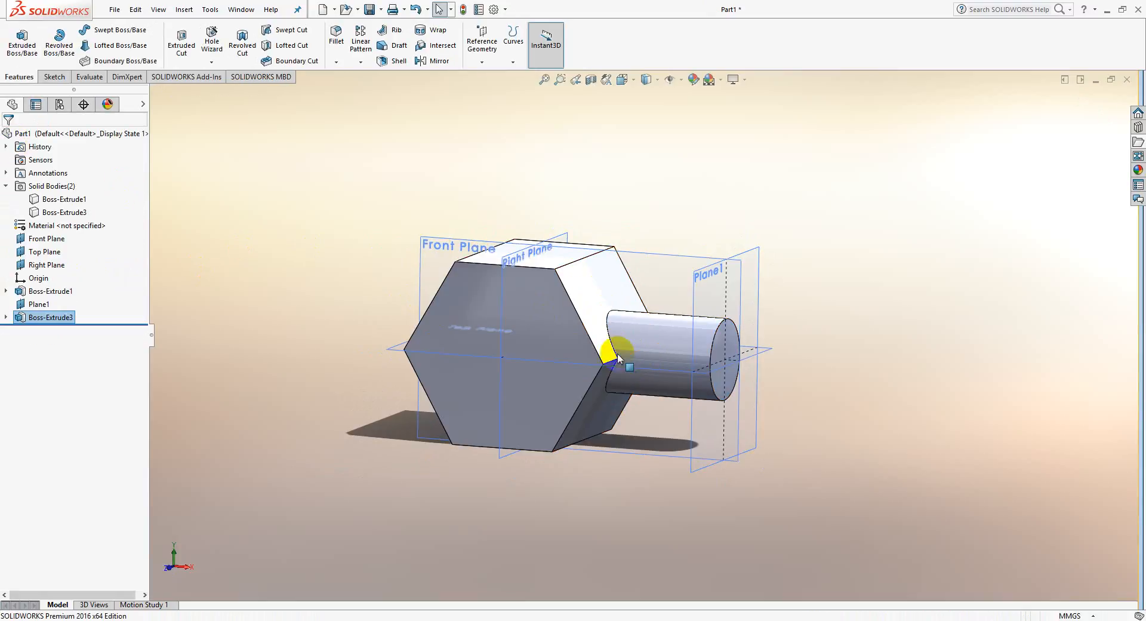
right_click(56, 317)
click(57, 291)
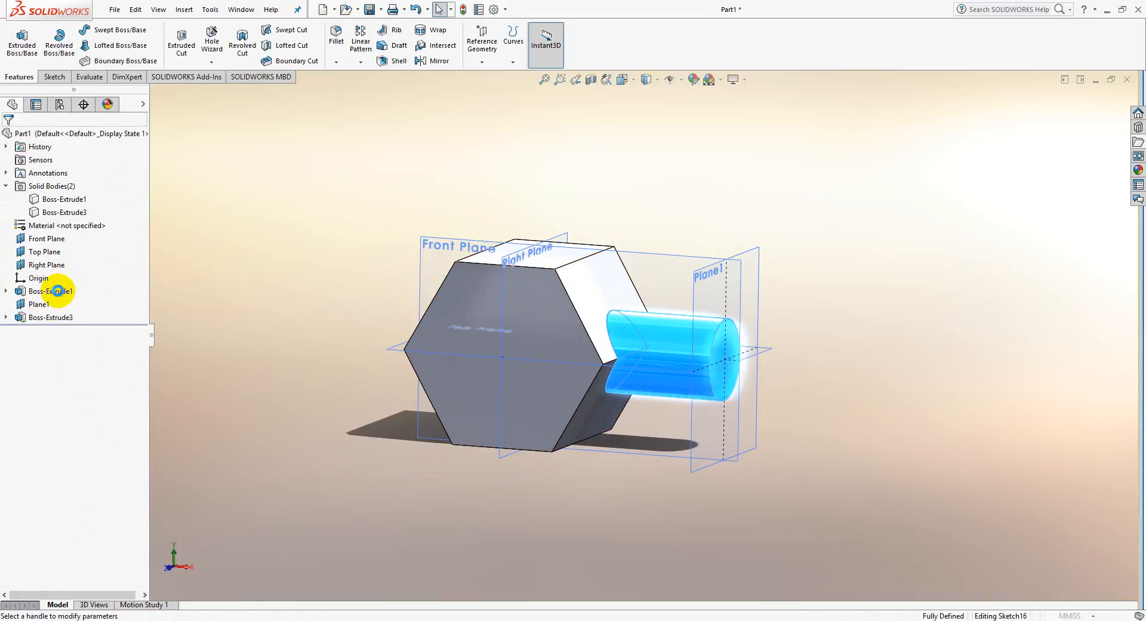
click(49, 211)
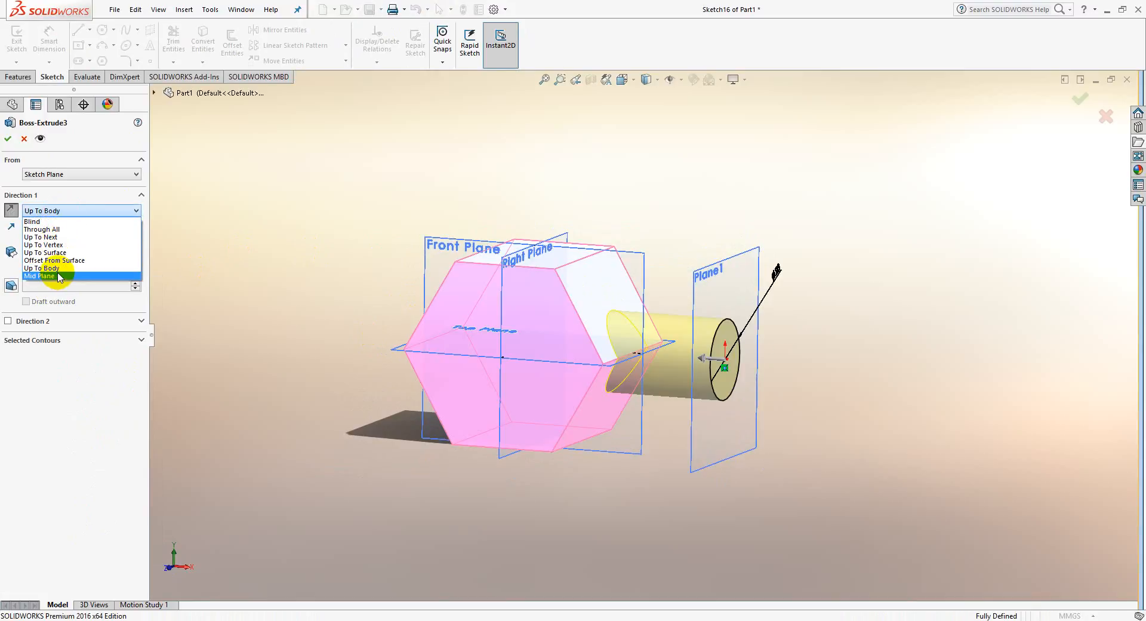
click(80, 195)
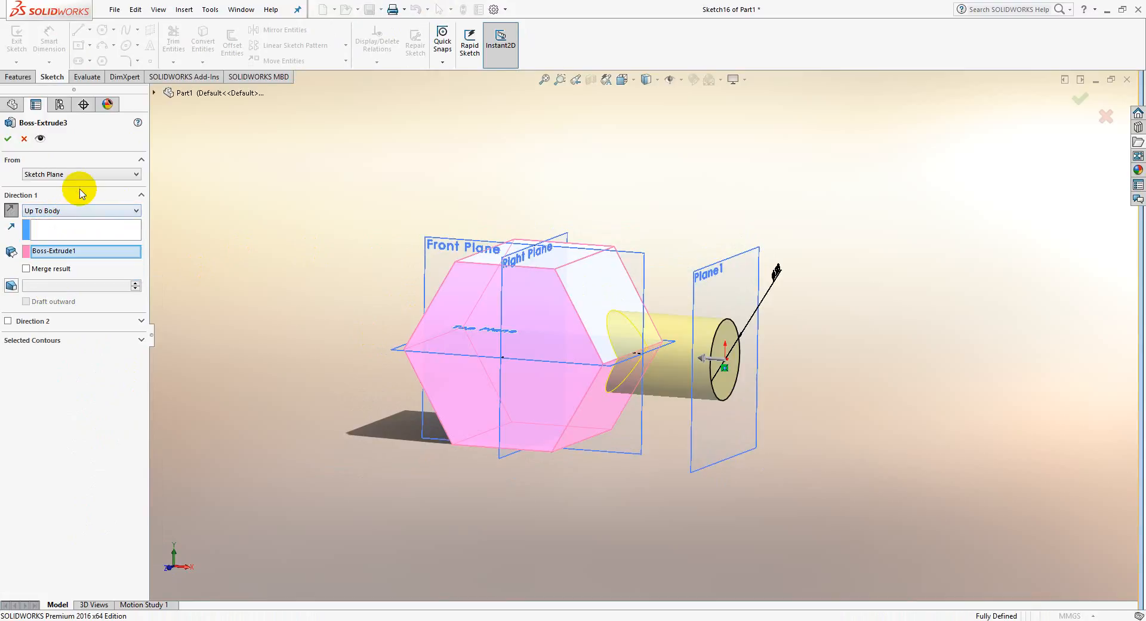
click(9, 135)
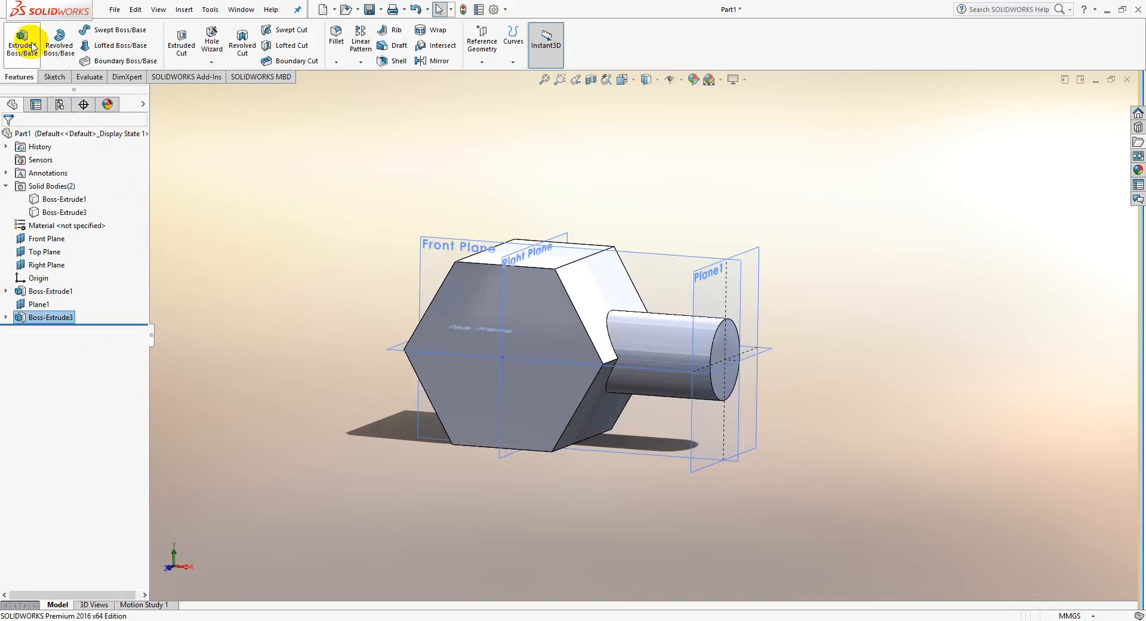
middle_drag(638, 302, 623, 372)
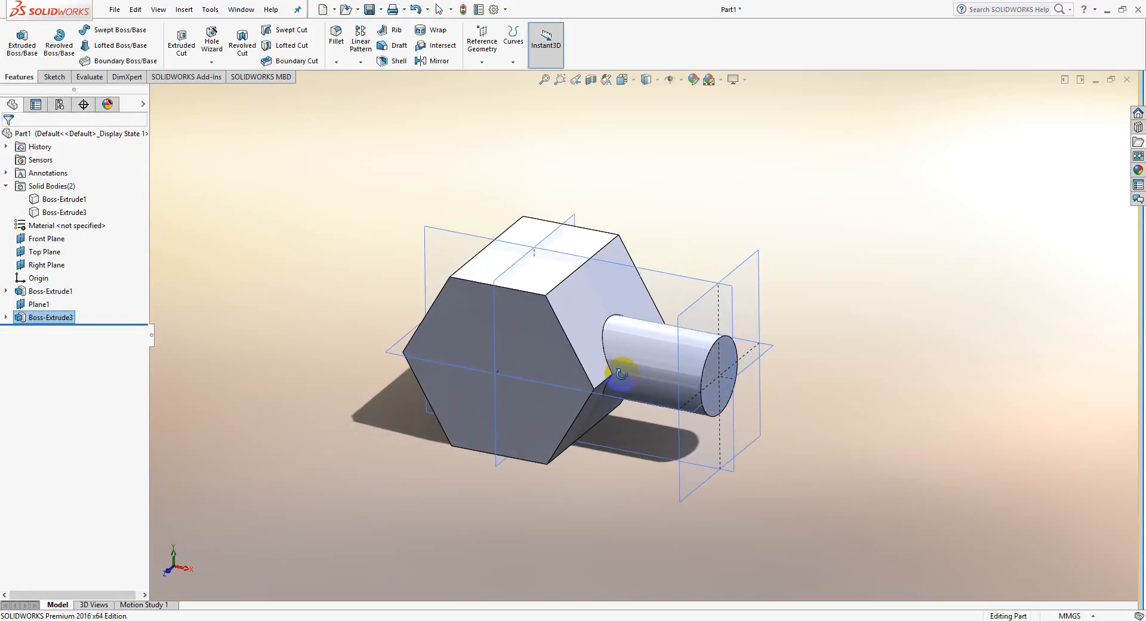